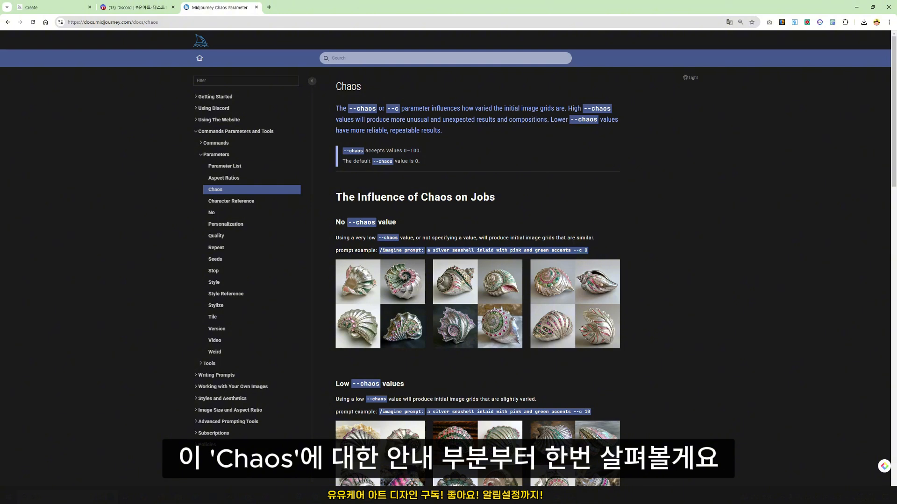
Step: Translate the Chaos parameter documentation page into Korean
double_click(348, 87)
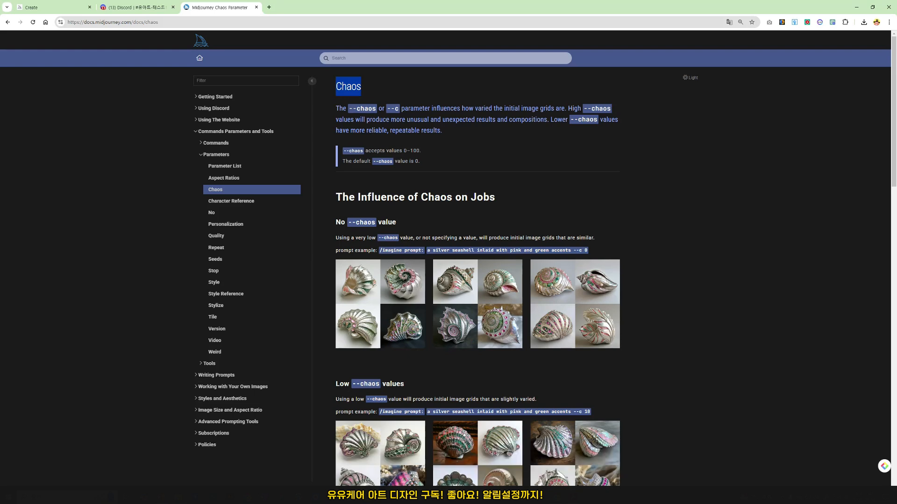
right_click(703, 130)
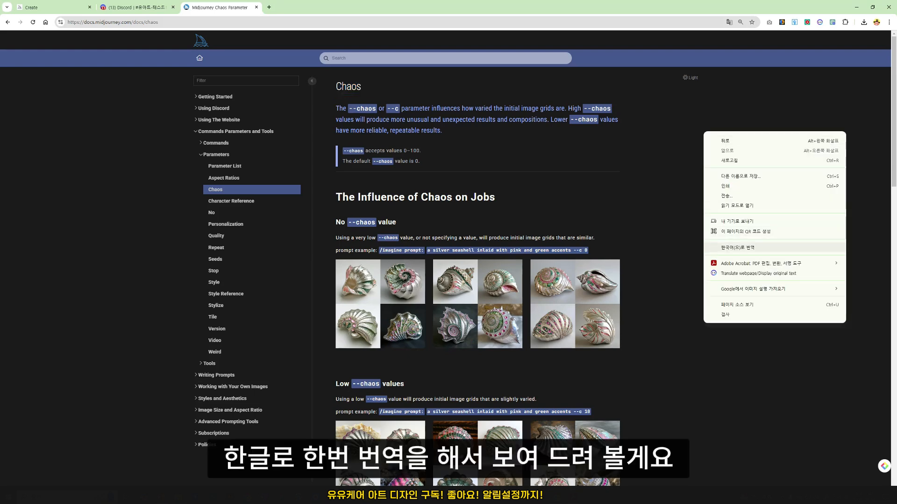
click(747, 247)
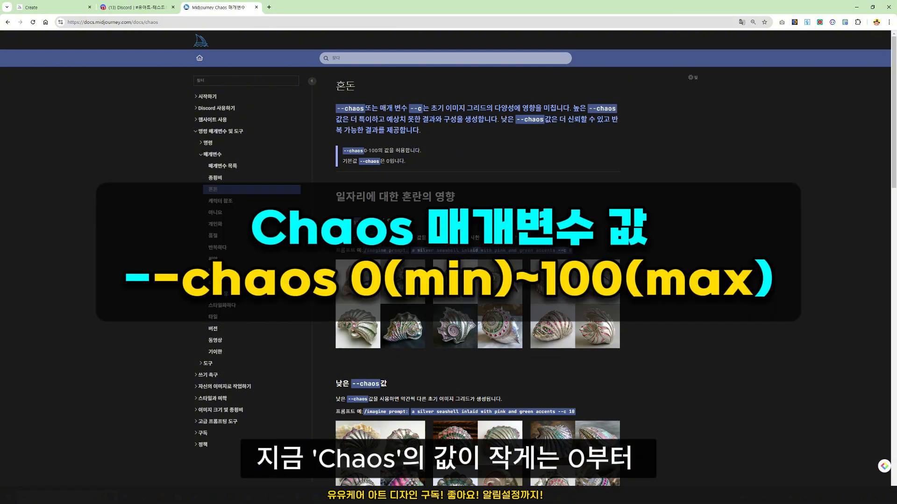
Step: Read the Chaos page's accepted value range, the example grids for each chaos level, and the instructions for changing the value
drag(363, 151, 377, 151)
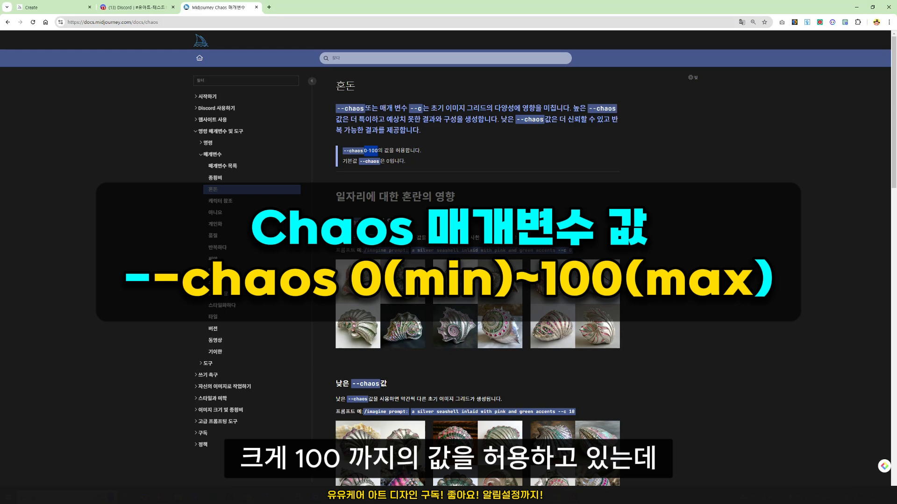
scroll(448, 261, down, 3)
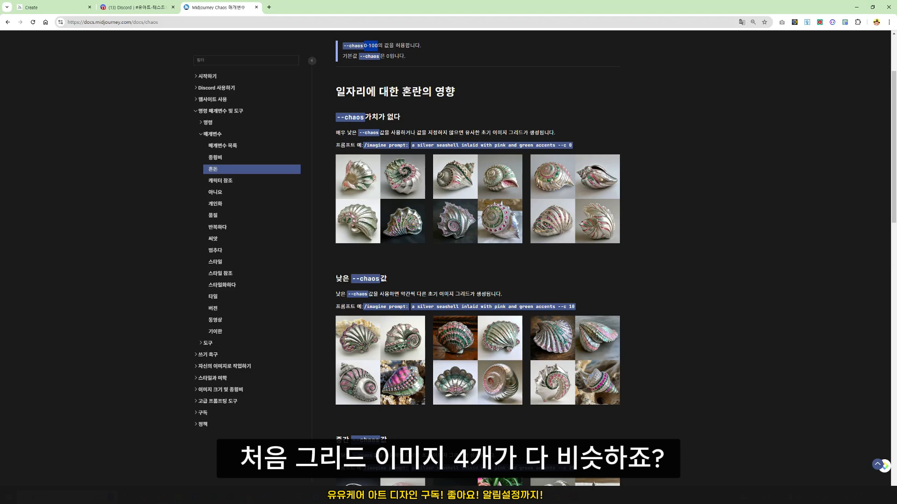
scroll(476, 261, down, 6)
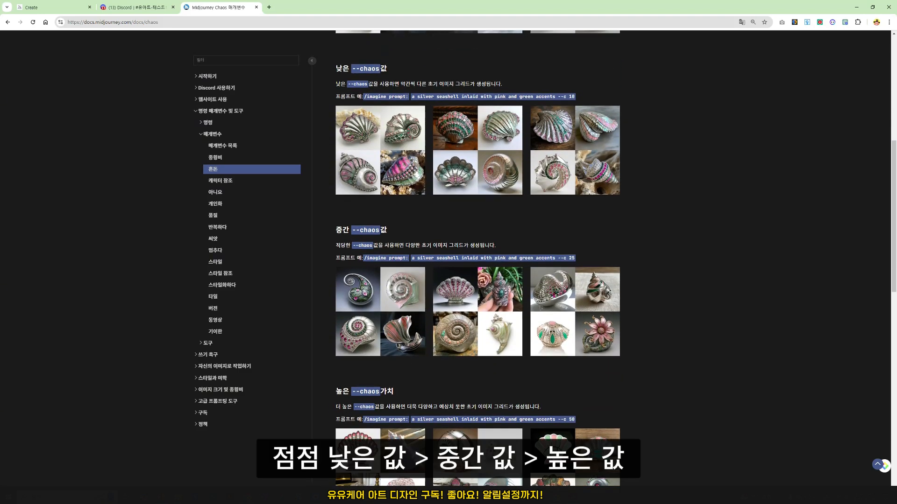
scroll(477, 261, up, 1)
scroll(476, 262, down, 4)
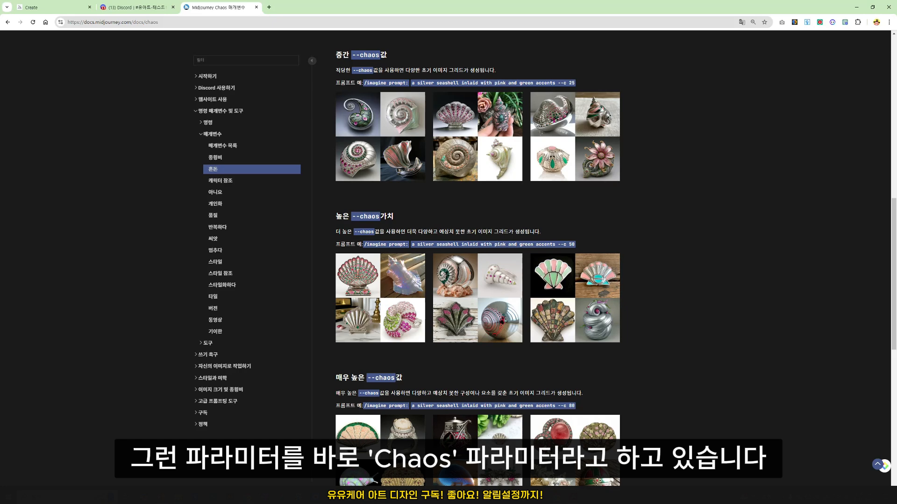
scroll(478, 258, up, 10)
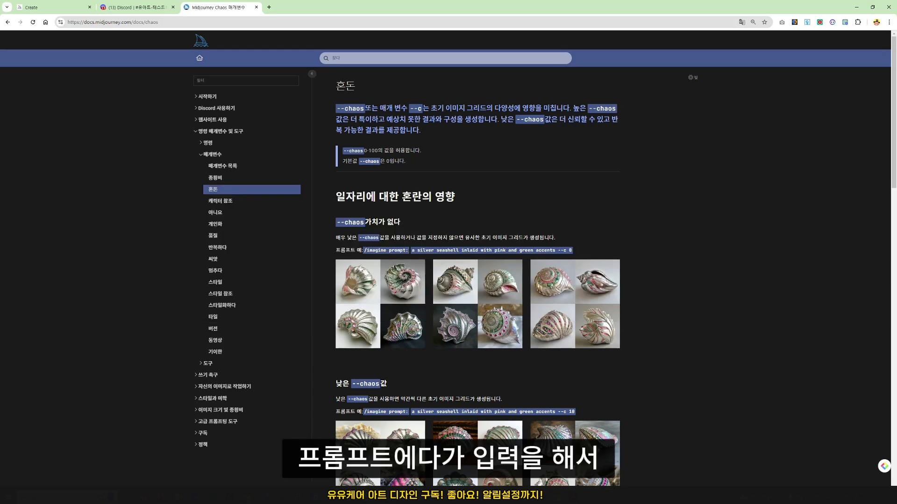
scroll(449, 258, down, 1)
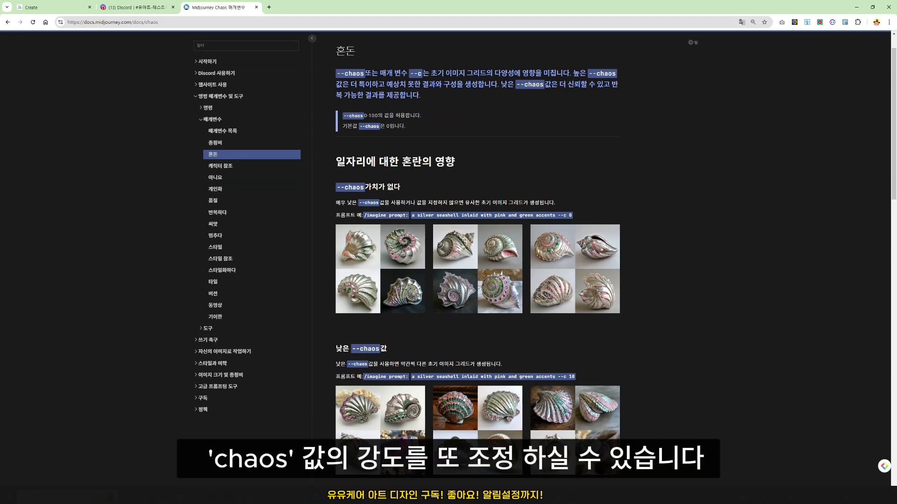
scroll(449, 257, down, 1)
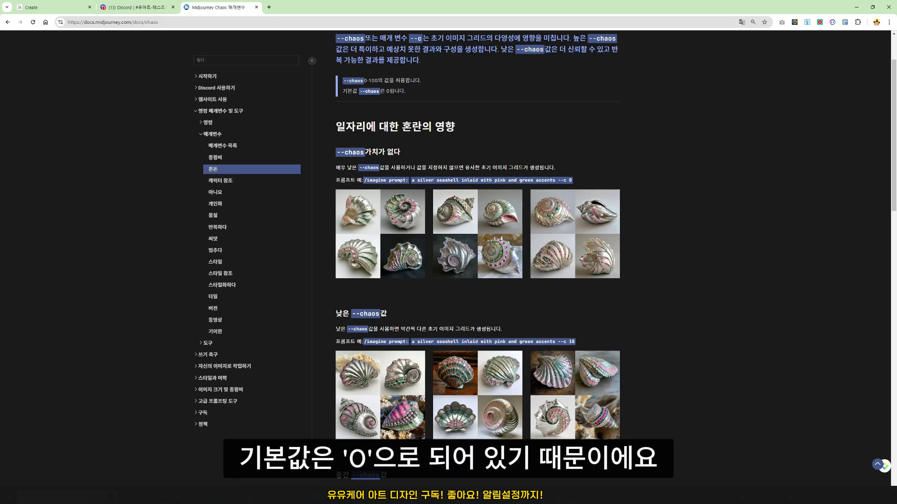
scroll(478, 258, down, 5)
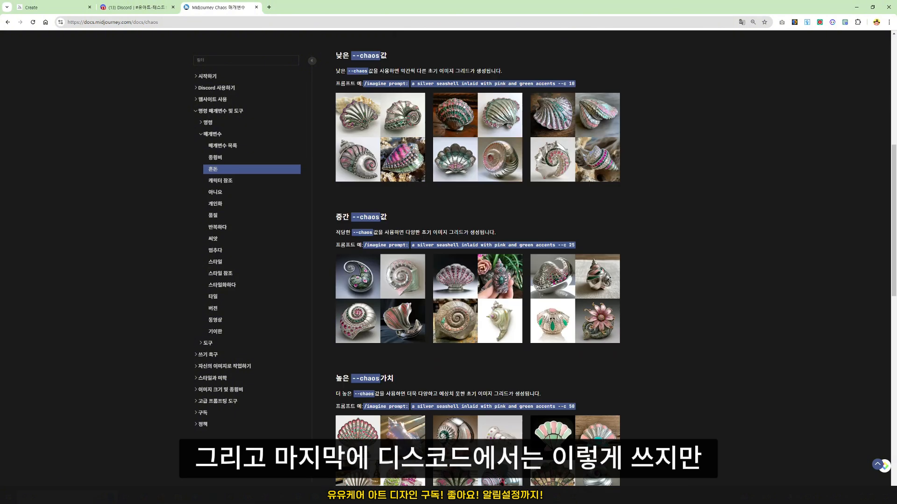
scroll(478, 258, down, 10)
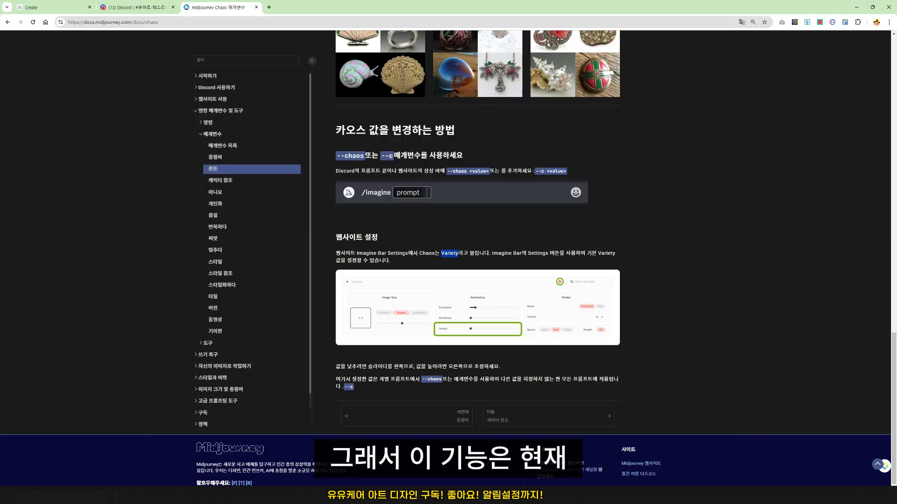
Step: Switch to the Midjourney Create page, show the image settings, check the Variety description and raise the Variety value
click(136, 8)
click(51, 7)
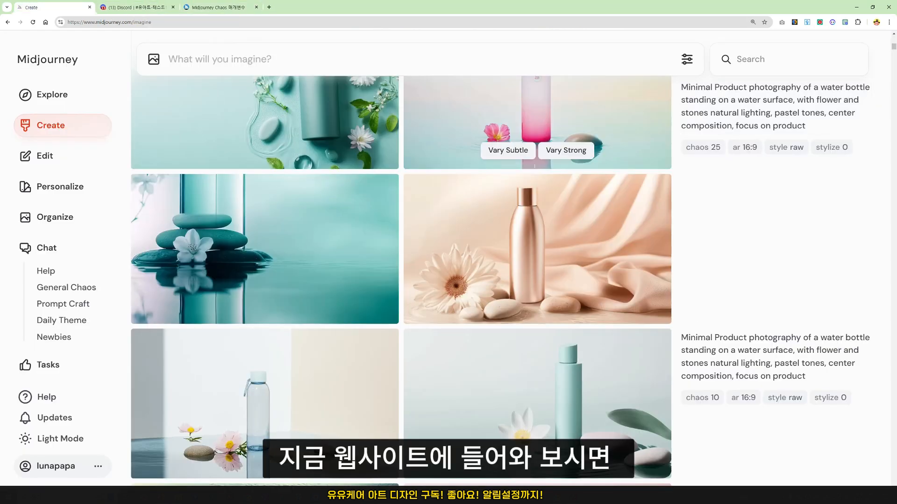
click(686, 59)
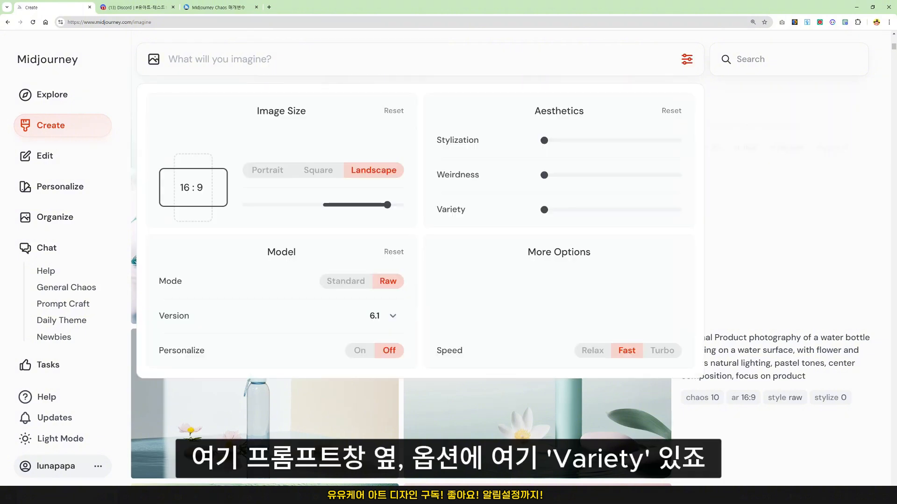
mouse_move(450, 209)
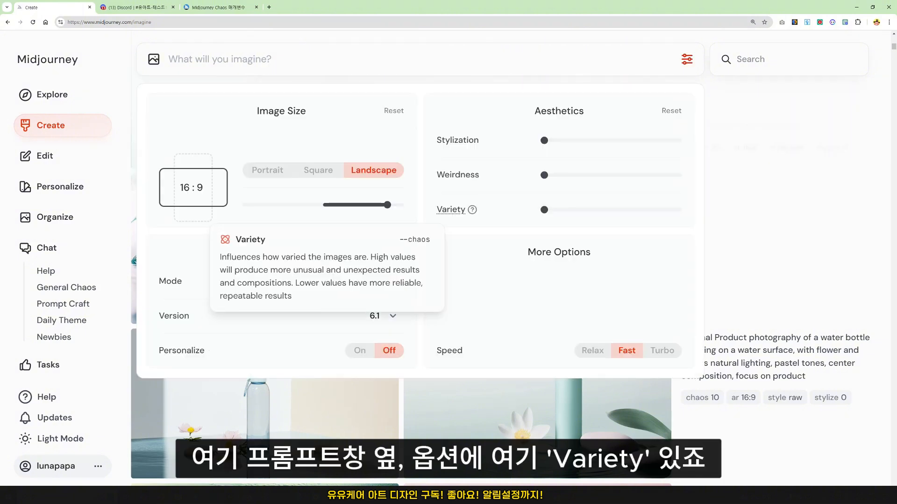
mouse_move(544, 210)
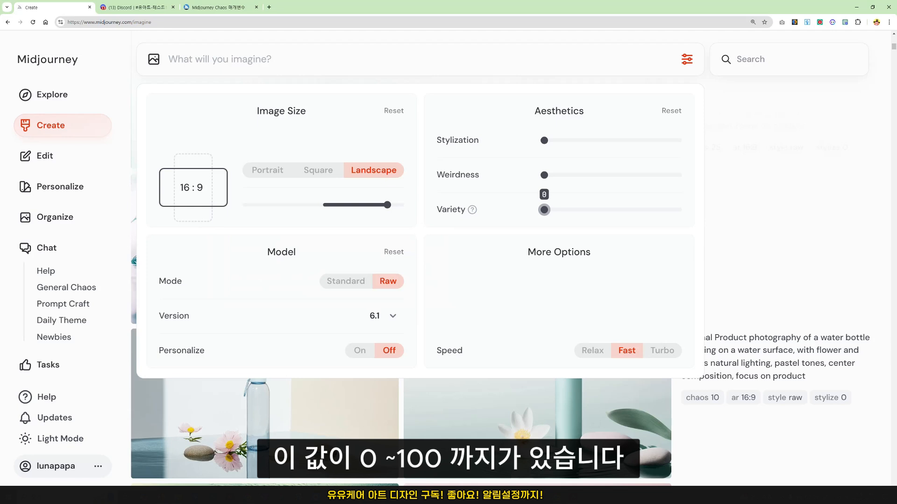
drag(544, 210, 632, 210)
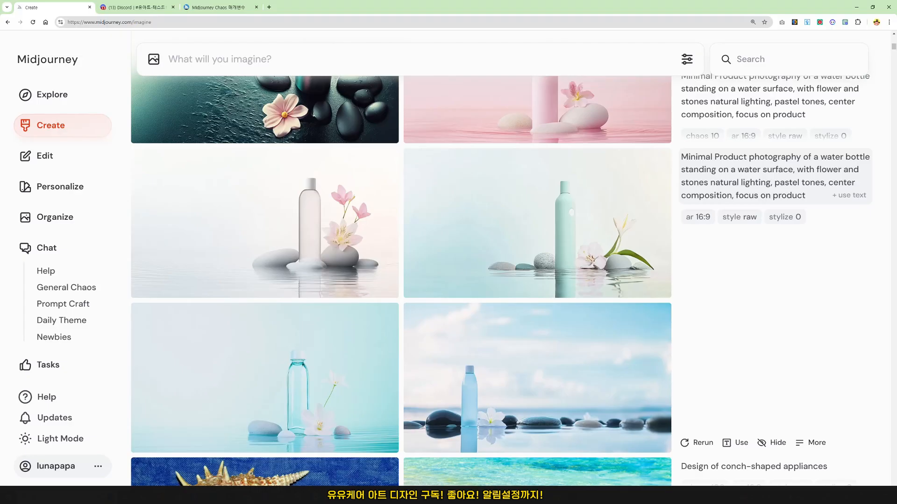
Step: Reuse the text of the water bottle prompt made without chaos, and compare its images with the chaos 10 grid
click(775, 177)
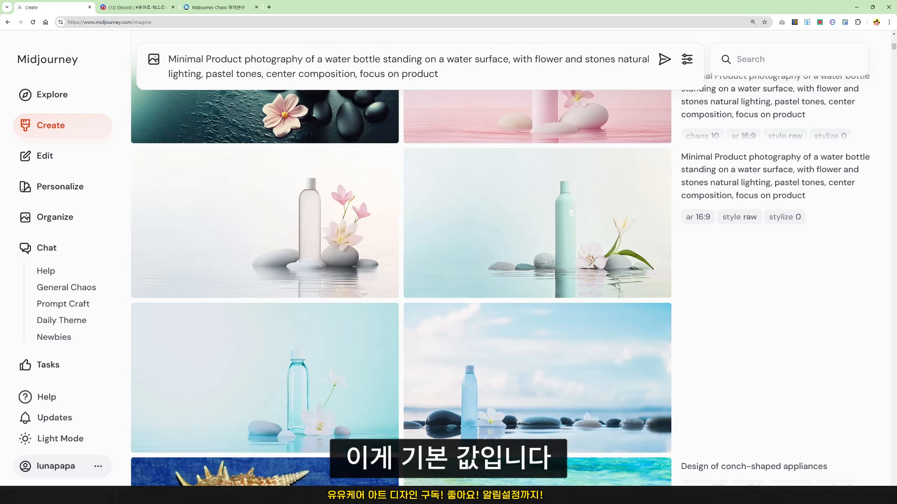
scroll(565, 280, up, 4)
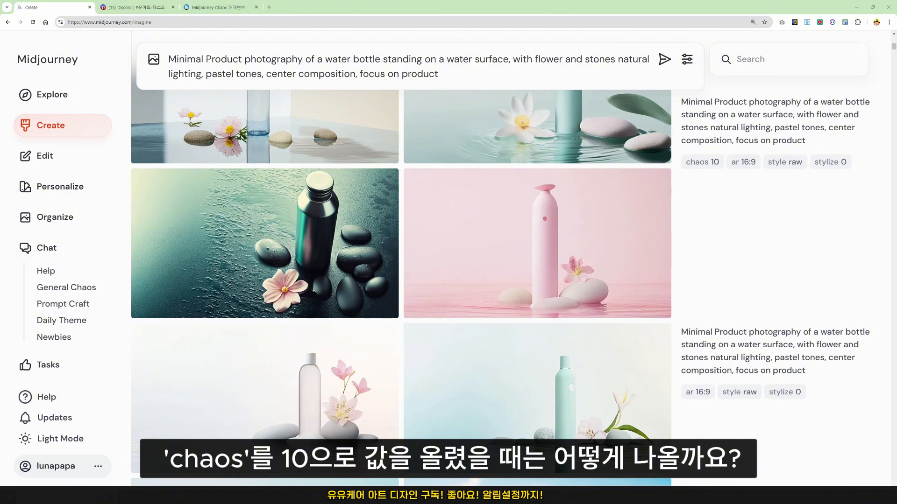
scroll(537, 290, up, 3)
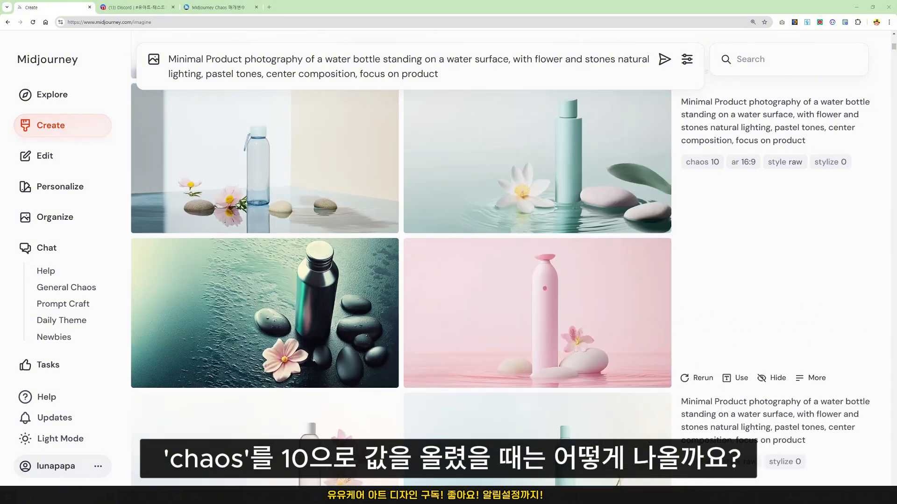
scroll(537, 289, down, 6)
scroll(537, 290, up, 5)
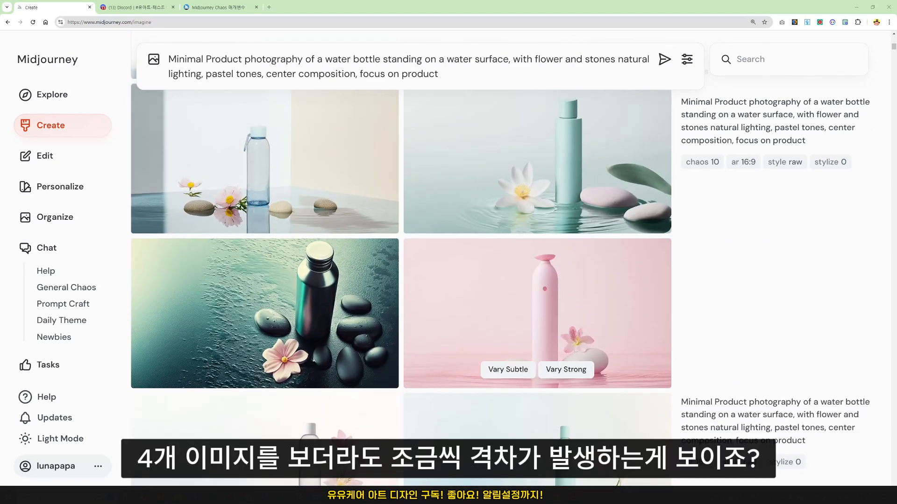
scroll(537, 289, up, 1)
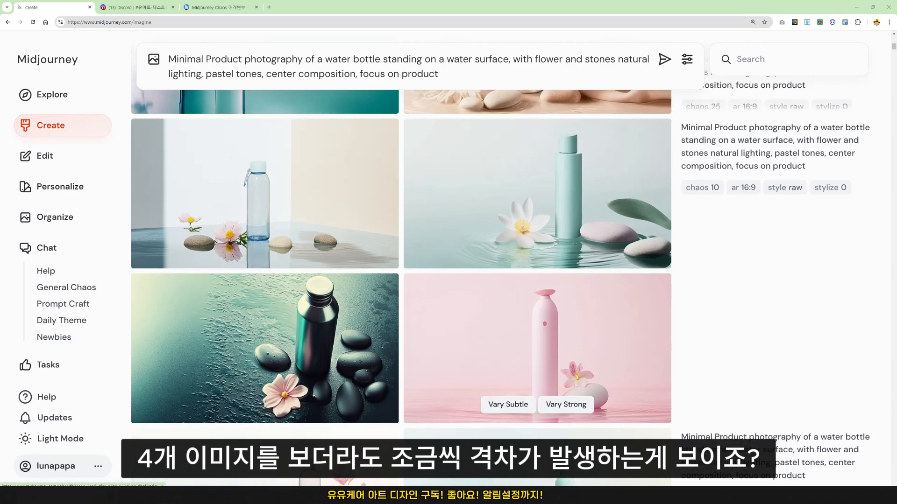
scroll(537, 290, down, 8)
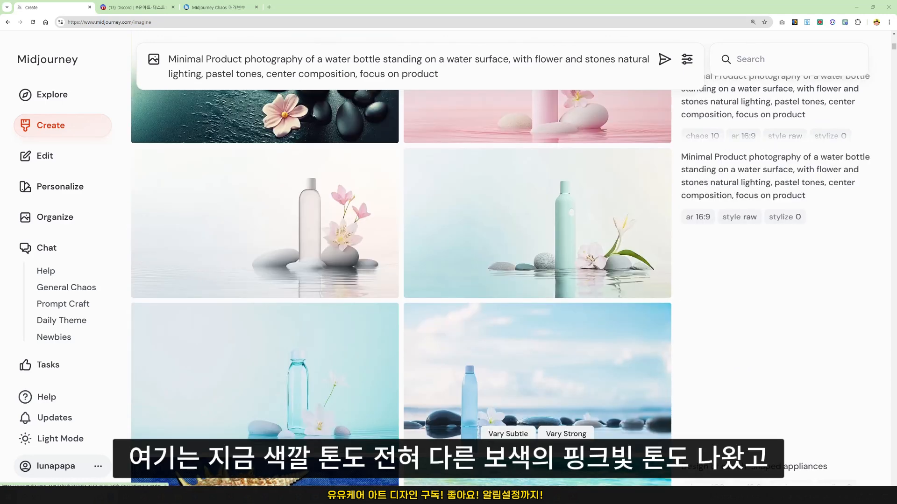
scroll(537, 289, up, 6)
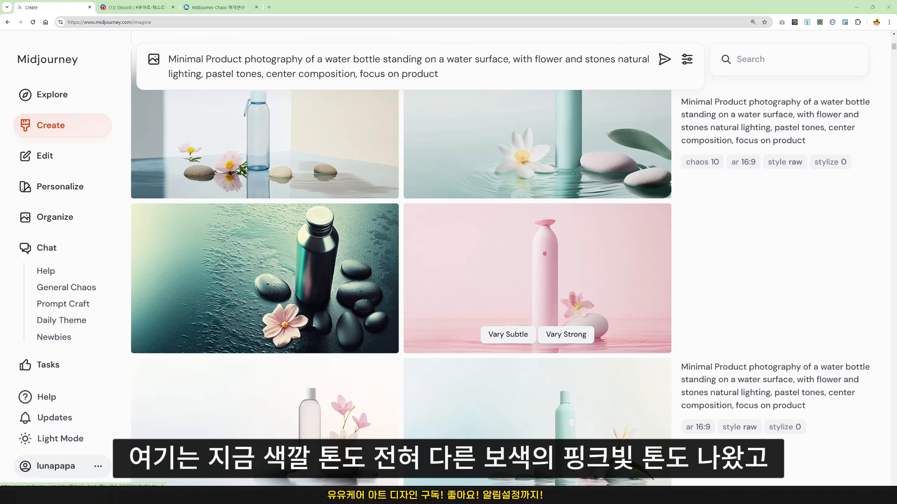
scroll(537, 280, up, 1)
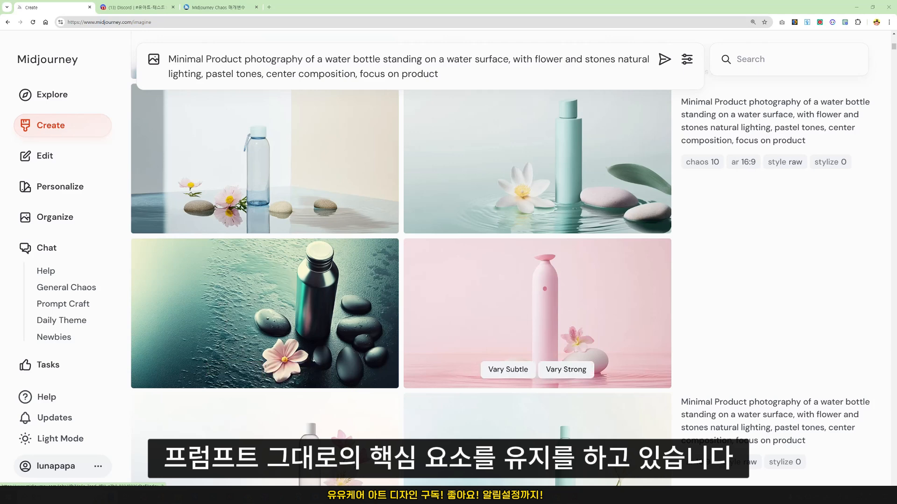
Step: Compare the variation among the water bottle images generated with chaos 25, 50 and 100, up to the chaos 100, weird 100 set
scroll(401, 280, up, 6)
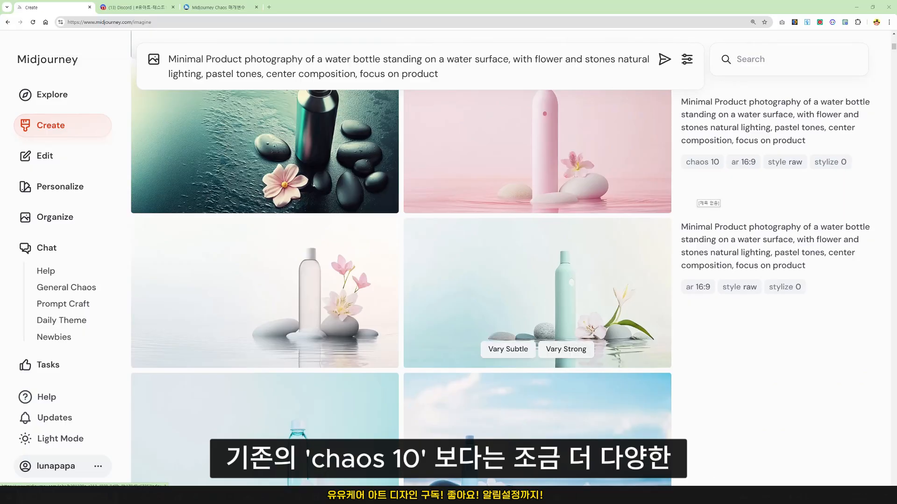
scroll(537, 281, up, 3)
scroll(537, 210, up, 5)
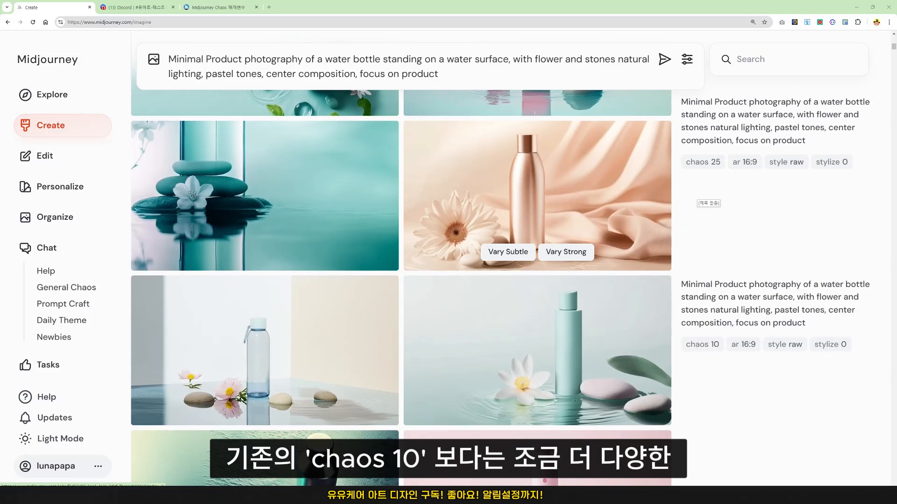
scroll(280, 187, up, 2)
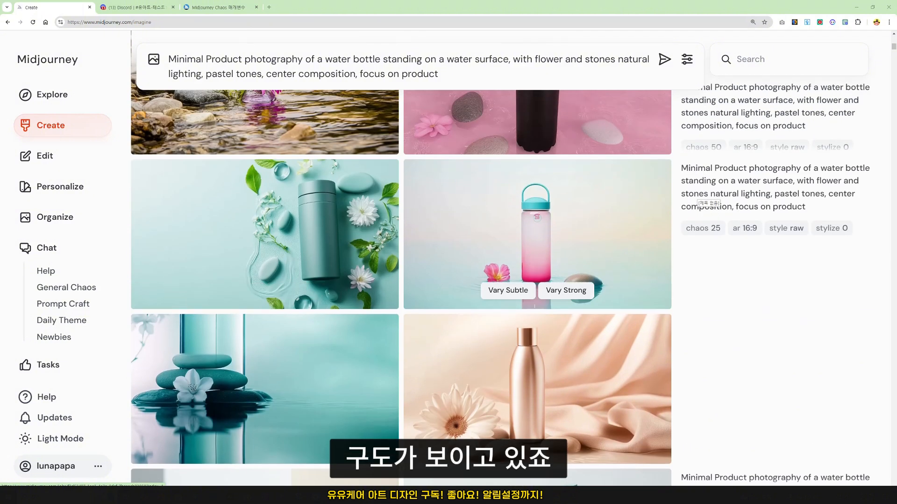
scroll(513, 262, down, 1)
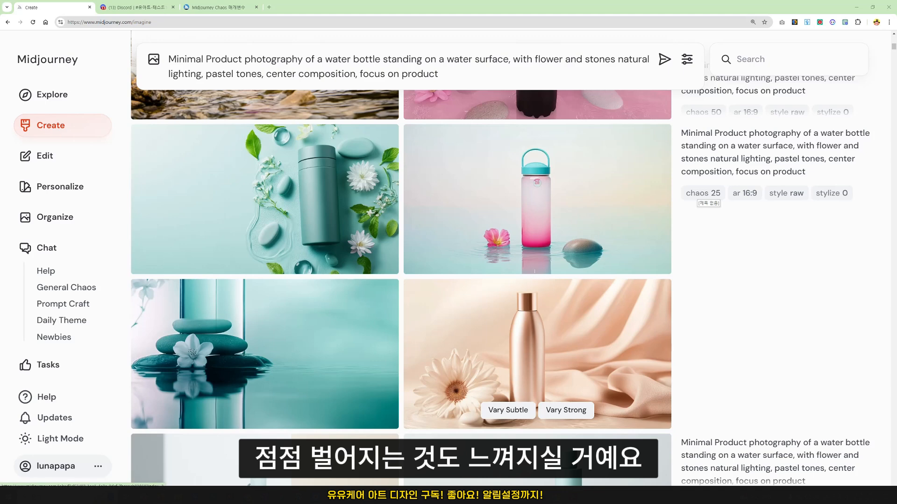
scroll(537, 210, up, 5)
scroll(537, 210, up, 1)
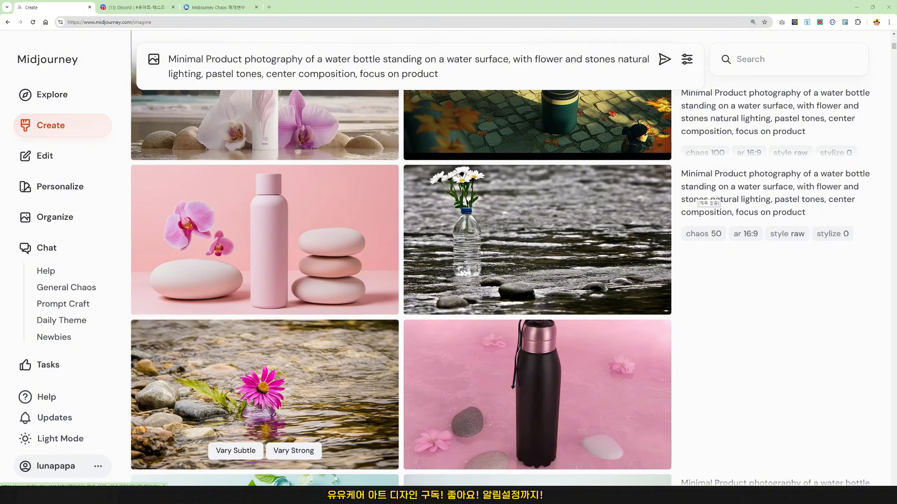
scroll(402, 273, down, 1)
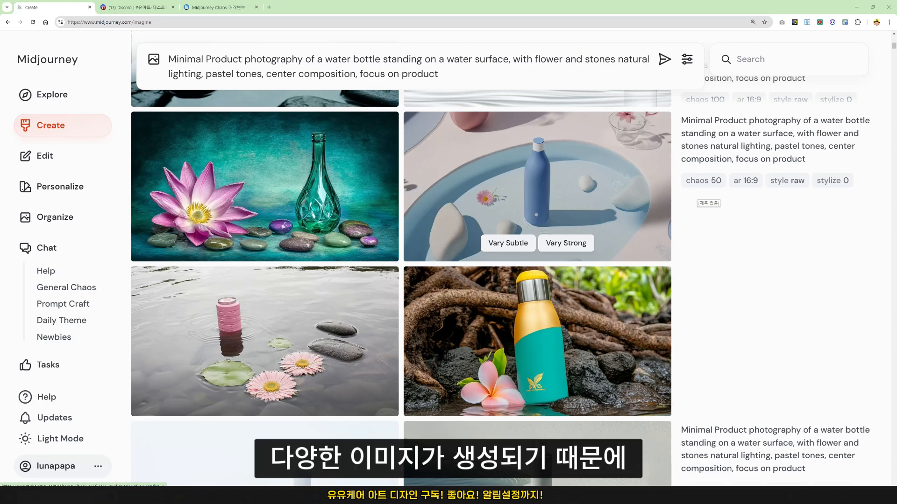
scroll(537, 211, up, 2)
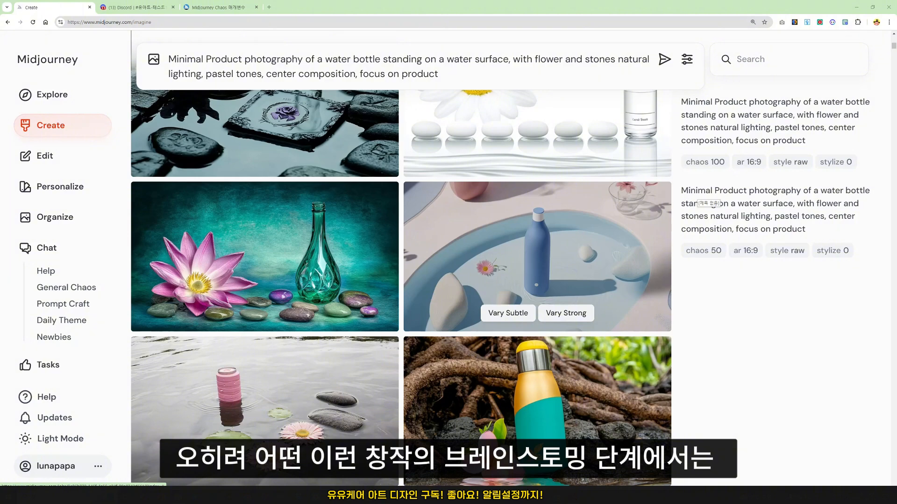
scroll(537, 280, up, 5)
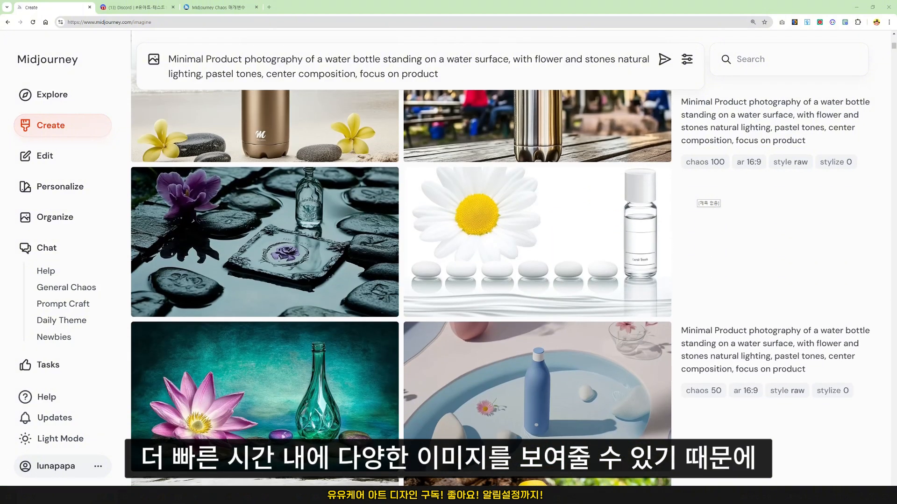
scroll(538, 280, up, 12)
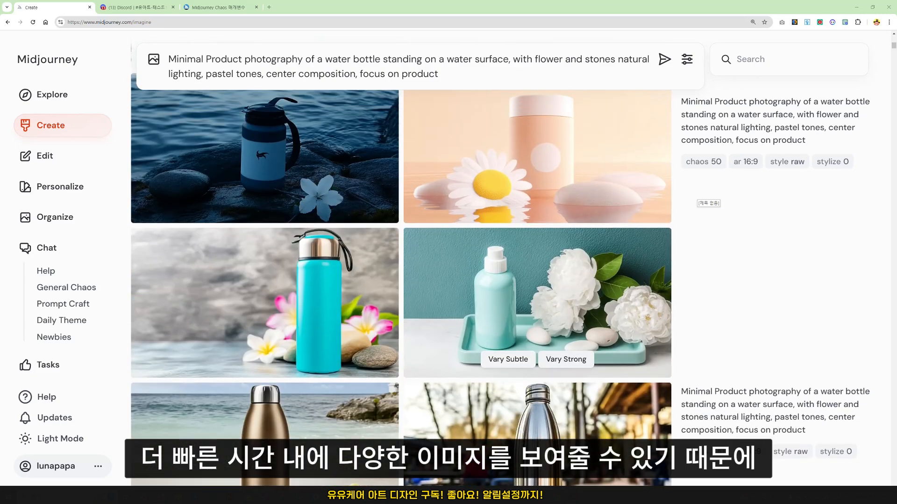
scroll(538, 280, up, 3)
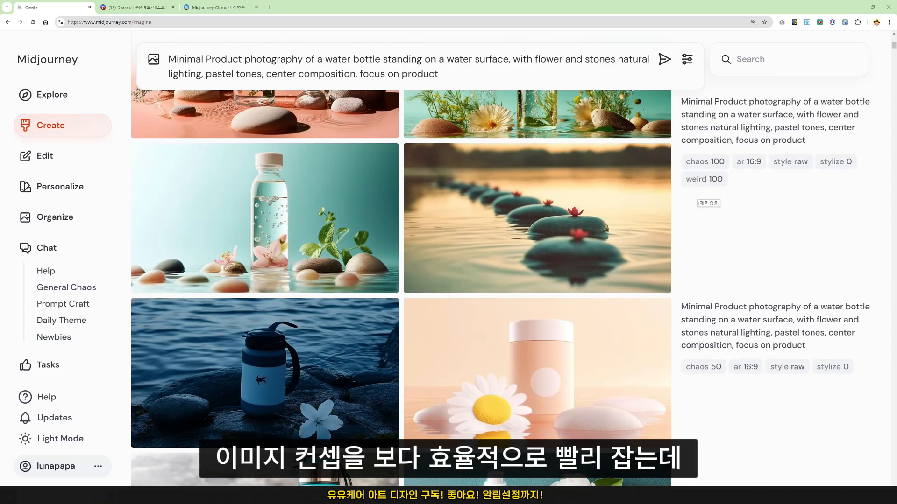
Step: Compare how closely the water bottle images made with chaos 50, chaos 100, and chaos 100 with weird 100 follow the prompt
scroll(537, 281, up, 3)
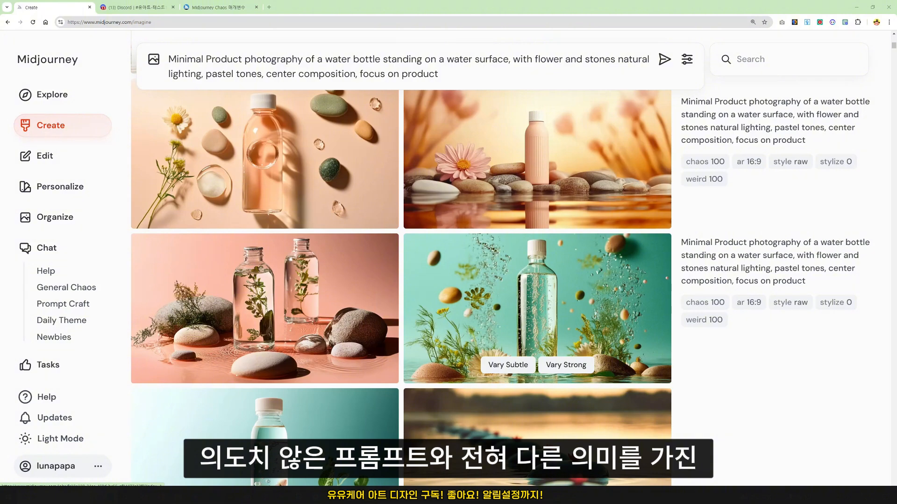
scroll(537, 304, down, 5)
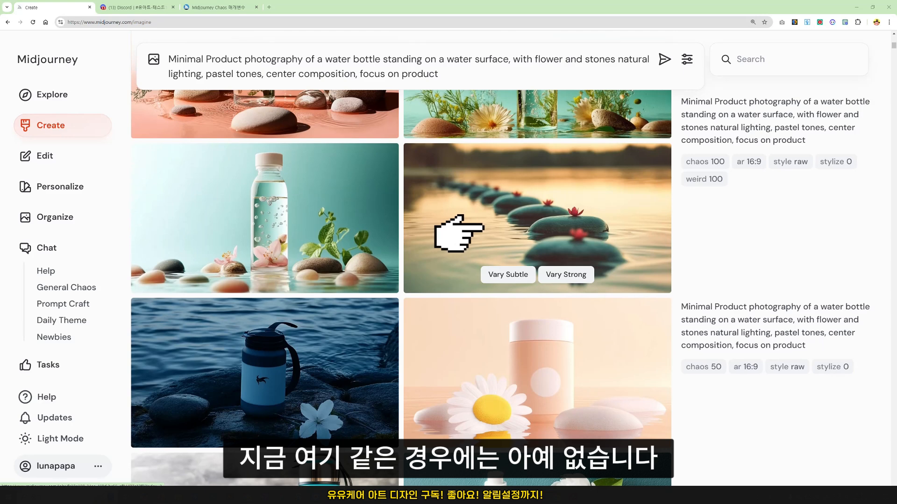
scroll(537, 290, down, 6)
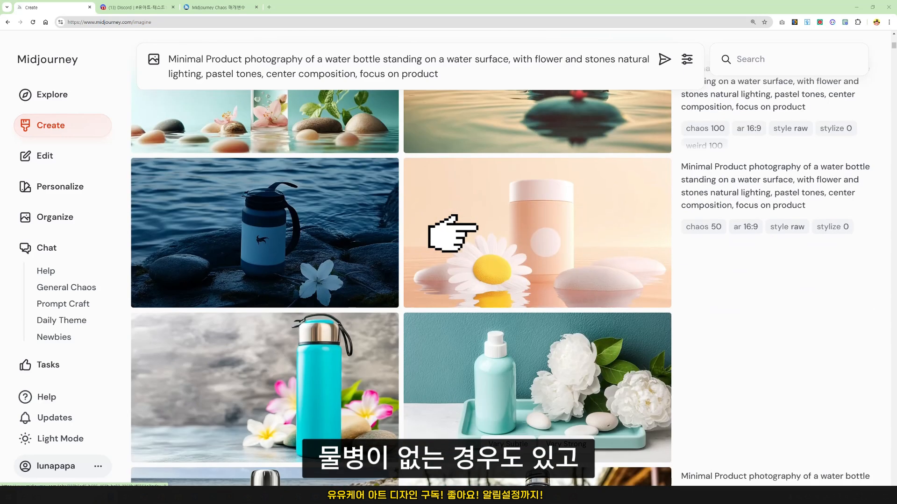
scroll(537, 289, down, 2)
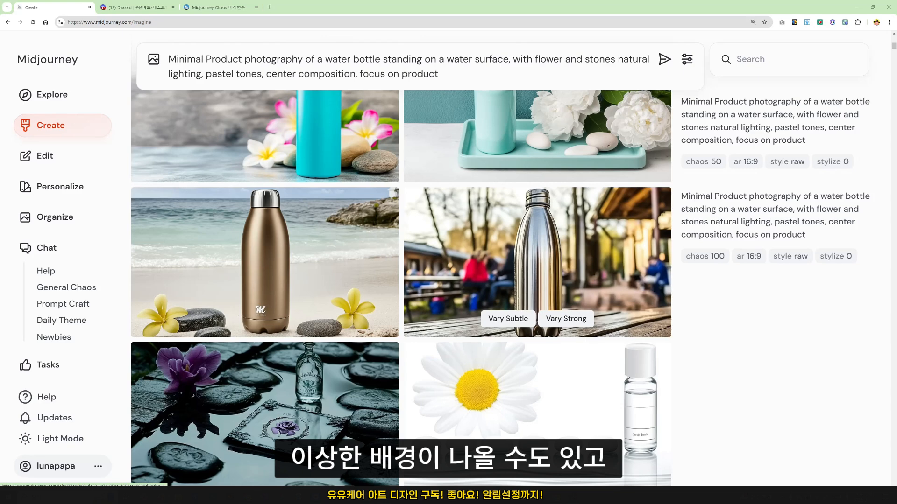
scroll(537, 281, down, 3)
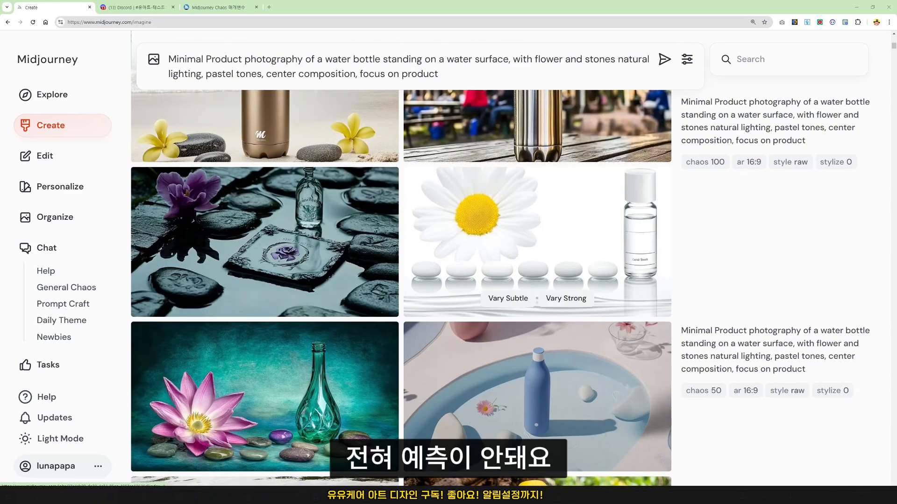
scroll(537, 280, down, 2)
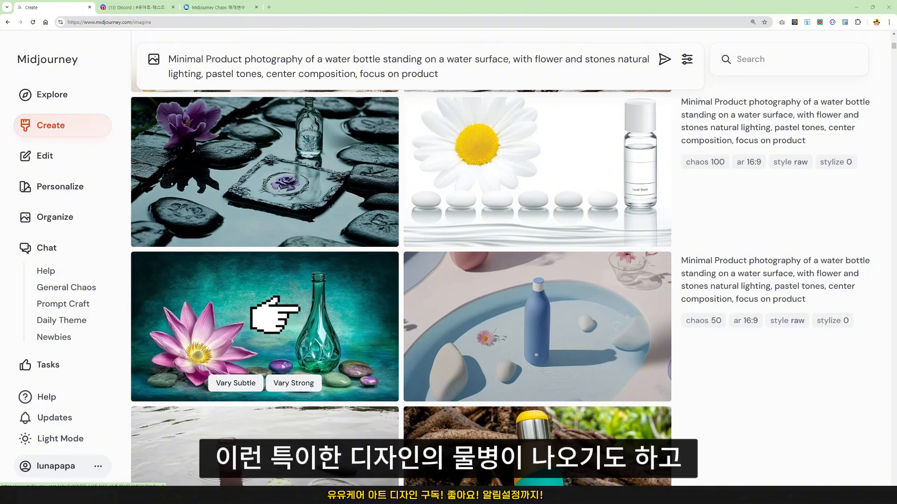
scroll(276, 313, up, 3)
scroll(276, 315, up, 5)
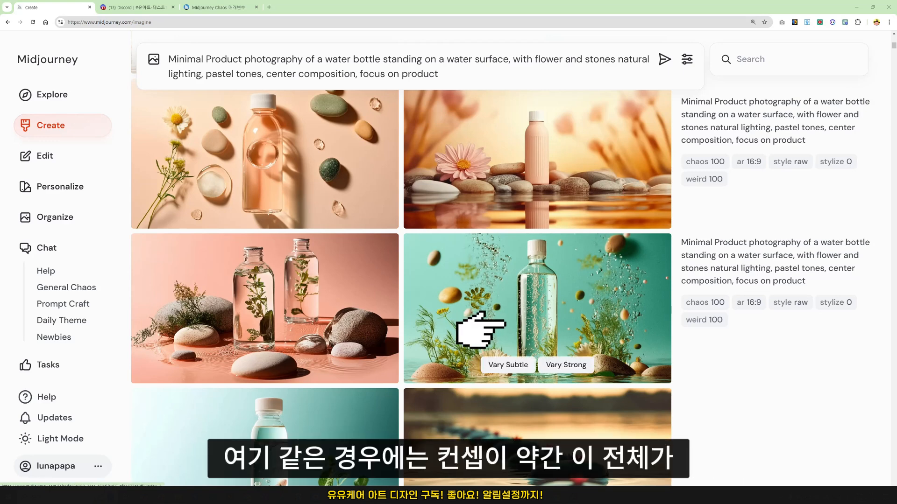
mouse_move(503, 323)
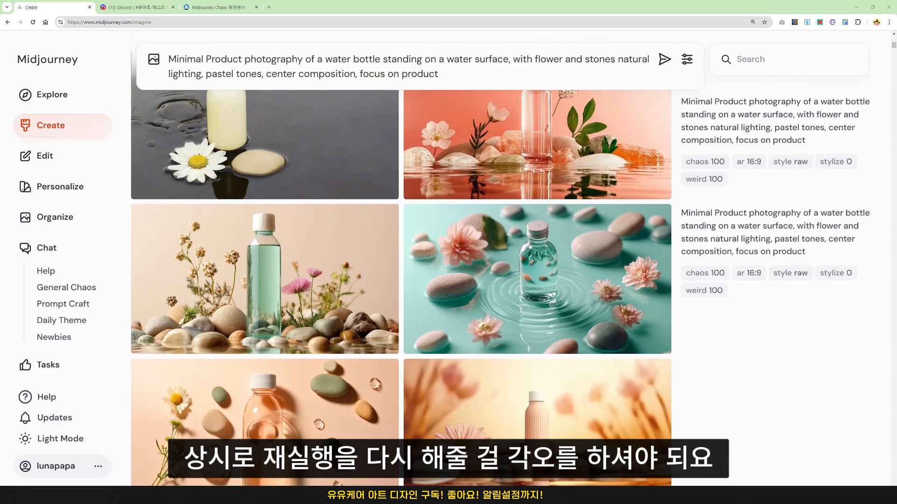
Step: Review the other chaos 100, weird 100 water bottle sets and the rerun option available for a set
scroll(500, 282, up, 5)
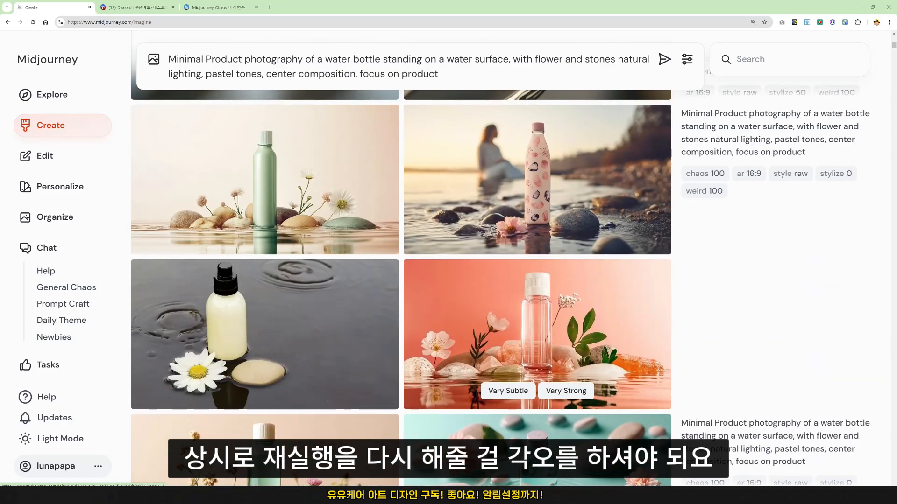
scroll(696, 373, down, 3)
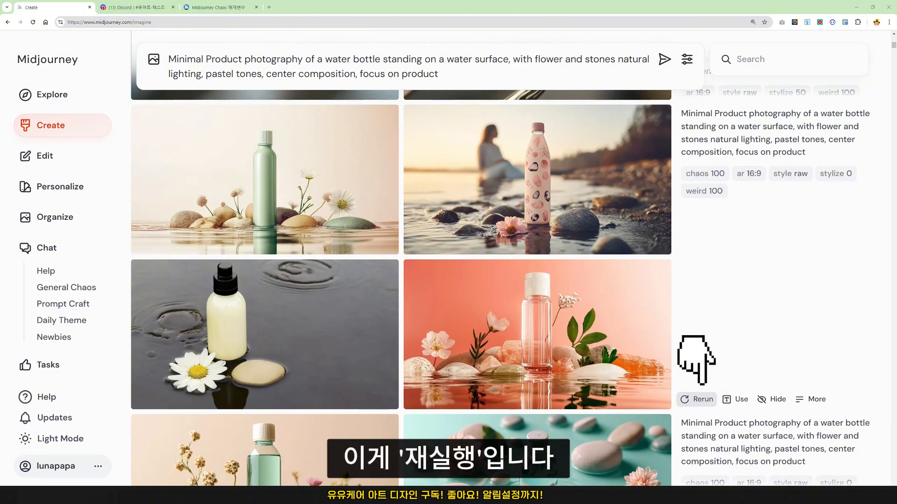
scroll(537, 280, down, 4)
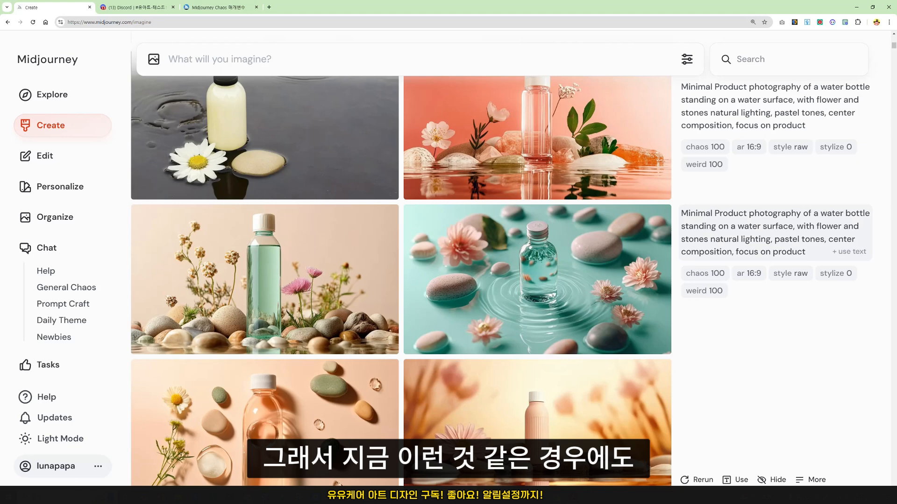
Step: Reuse the full chaos 100, weird 100 water bottle prompt with its parameters, append --r 3, and submit it
scroll(537, 234, down, 2)
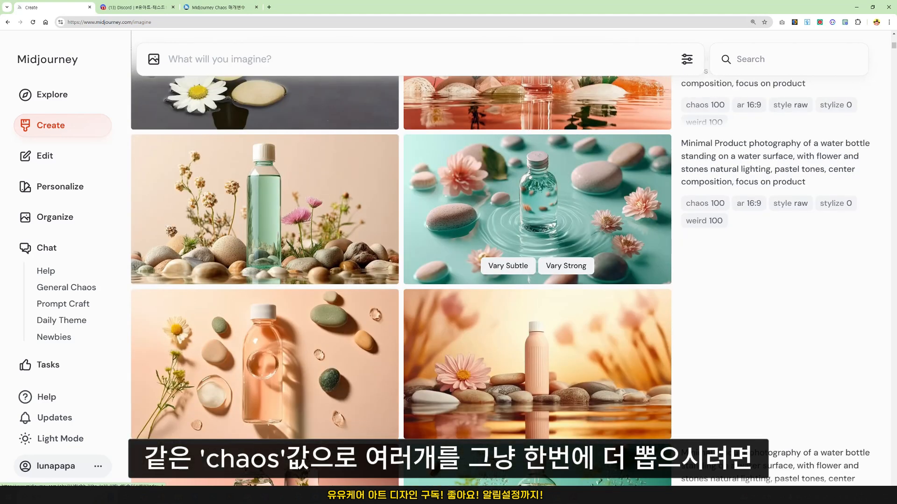
click(735, 429)
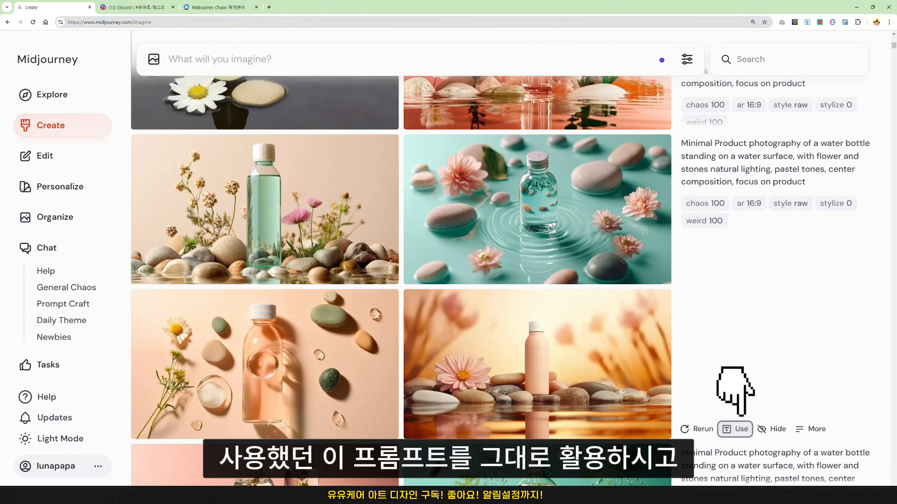
click(736, 428)
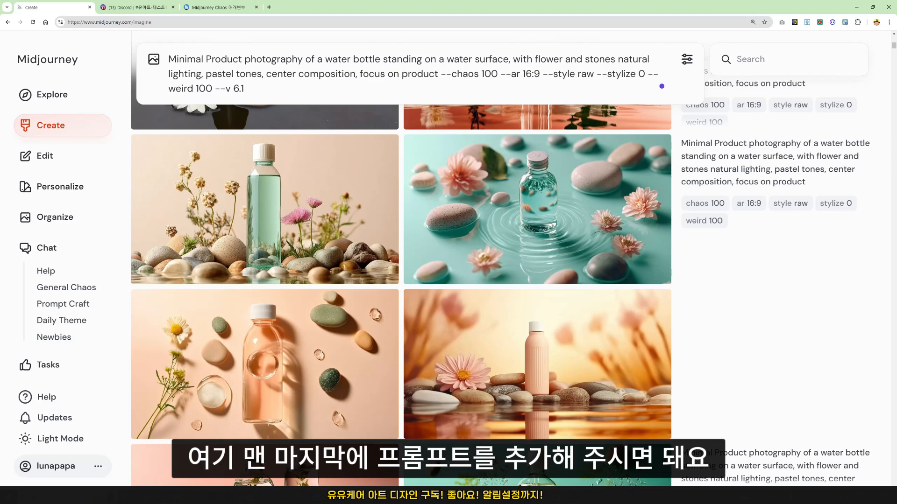
text(-- ㄱ)
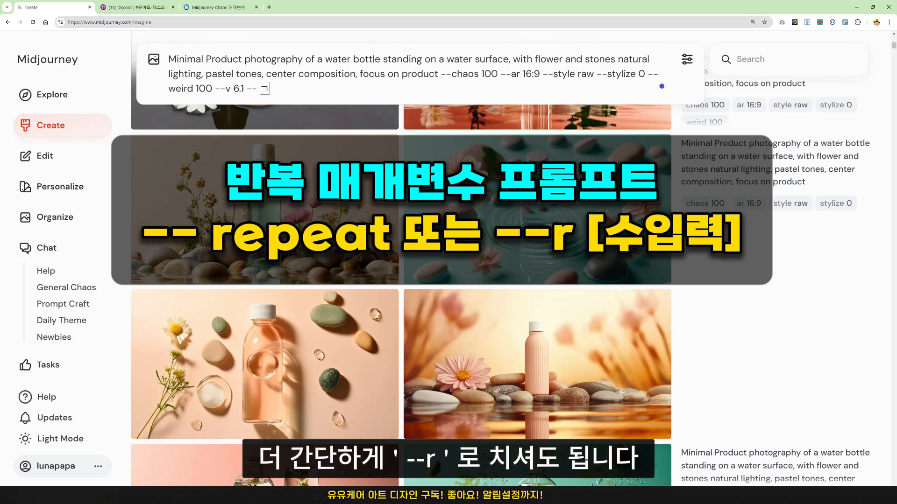
key(BackSpace)
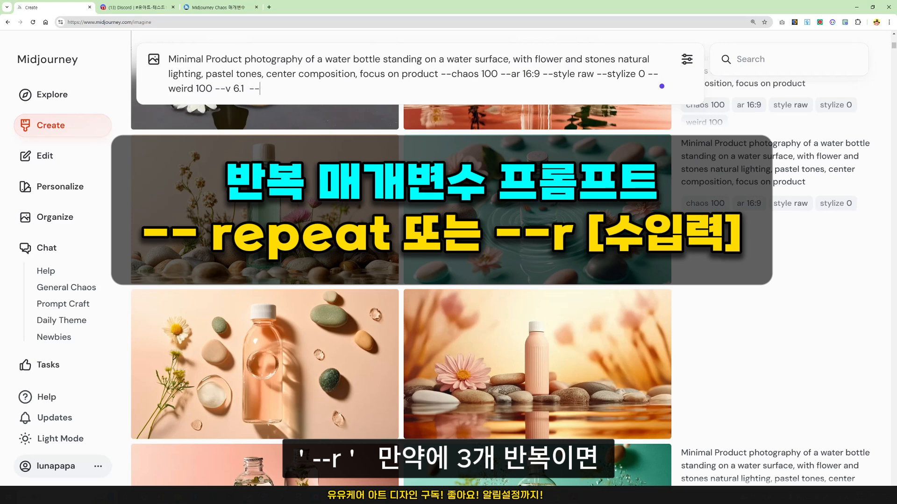
text(r 3)
key(Return)
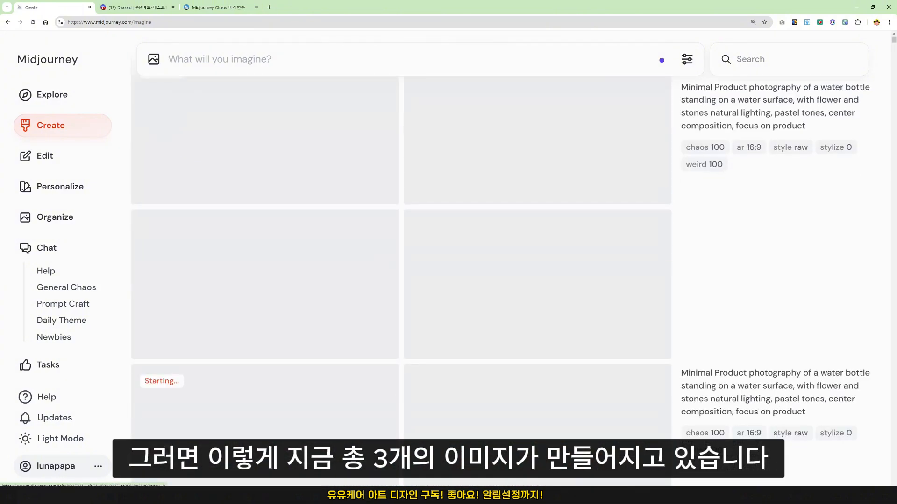
Step: Examine the repeated chaos 100, weird 100 water bottle sets at a smaller page zoom, comparing their bottles and backgrounds
key(ctrl+minus)
key(ctrl+minus)
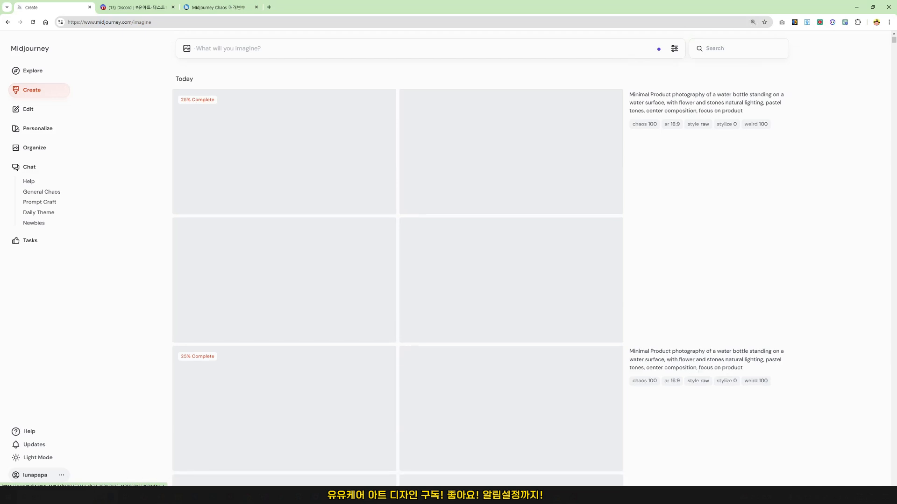
scroll(284, 164, down, 4)
scroll(285, 164, up, 2)
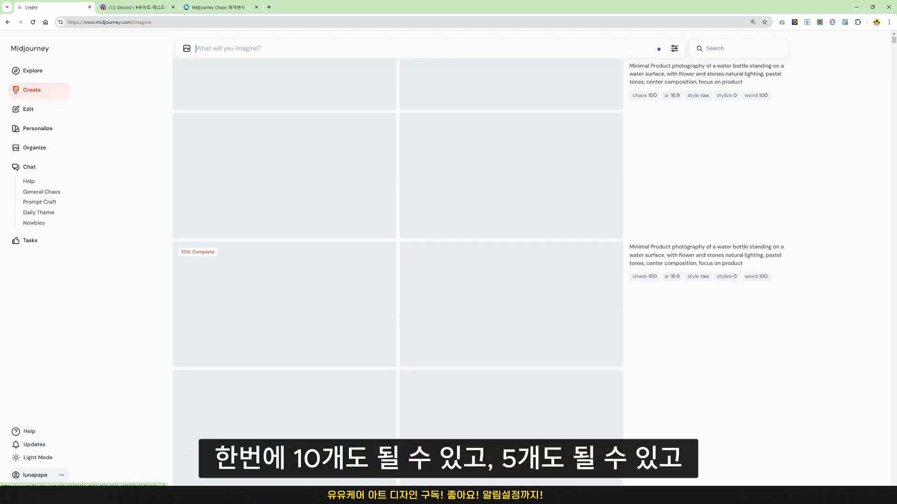
scroll(397, 280, up, 2)
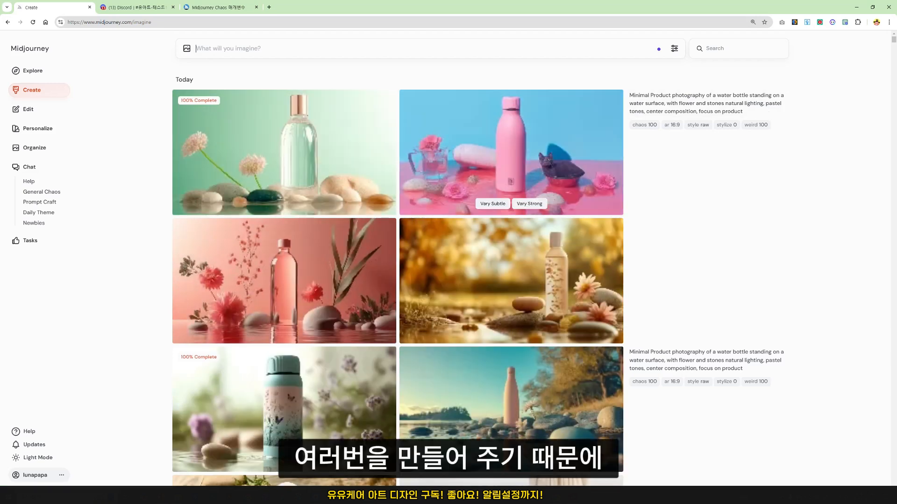
scroll(511, 205, down, 1)
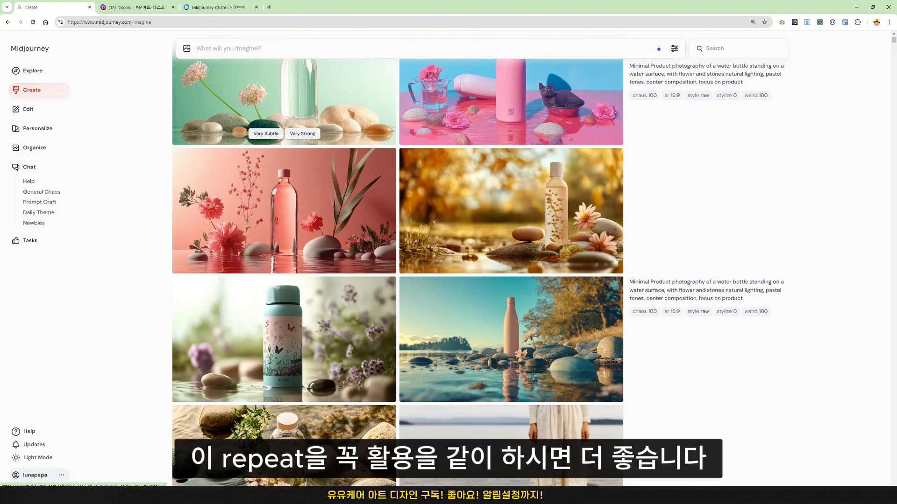
scroll(467, 140, up, 2)
scroll(510, 196, down, 3)
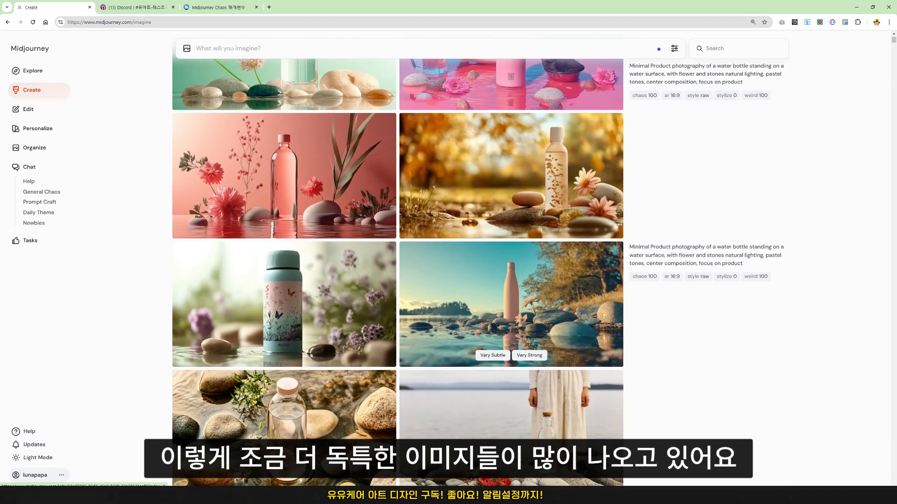
scroll(511, 304, down, 6)
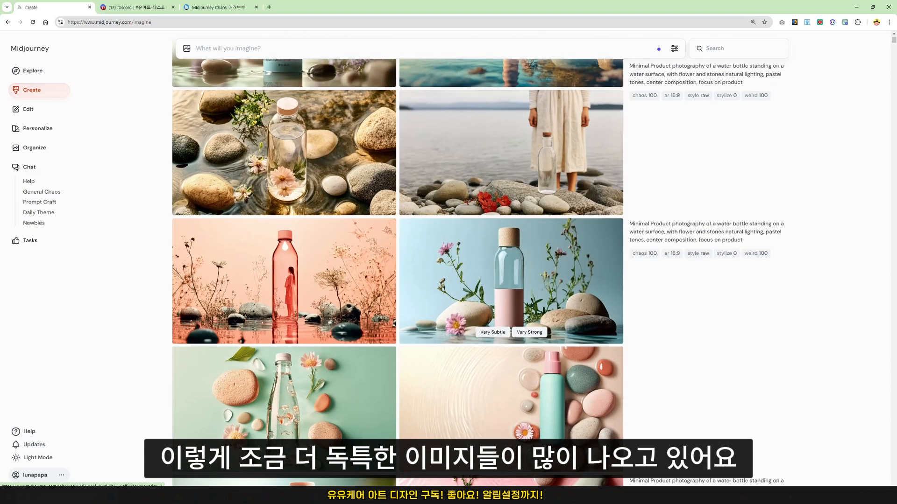
scroll(284, 210, down, 2)
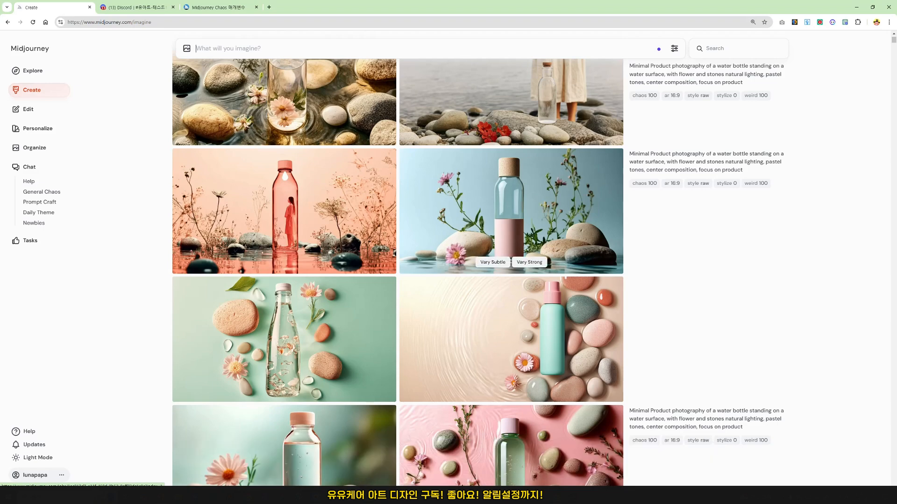
scroll(511, 261, down, 5)
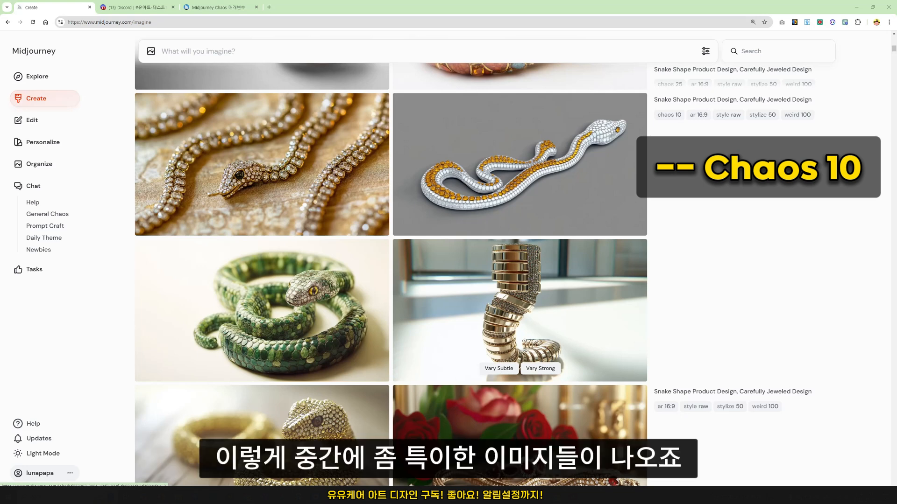
Step: Compare the jeweled snake product designs generated with chaos 10, 25, 50 and 100 at weird 100
scroll(518, 289, up, 3)
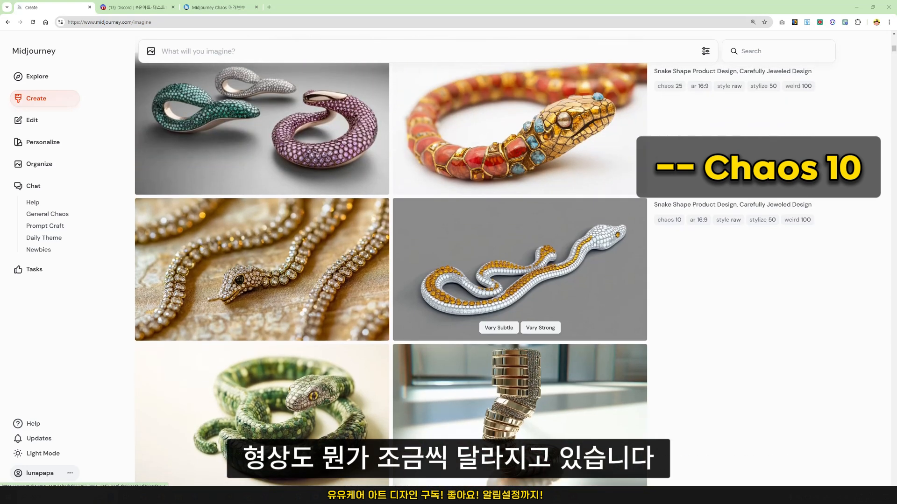
scroll(518, 289, up, 5)
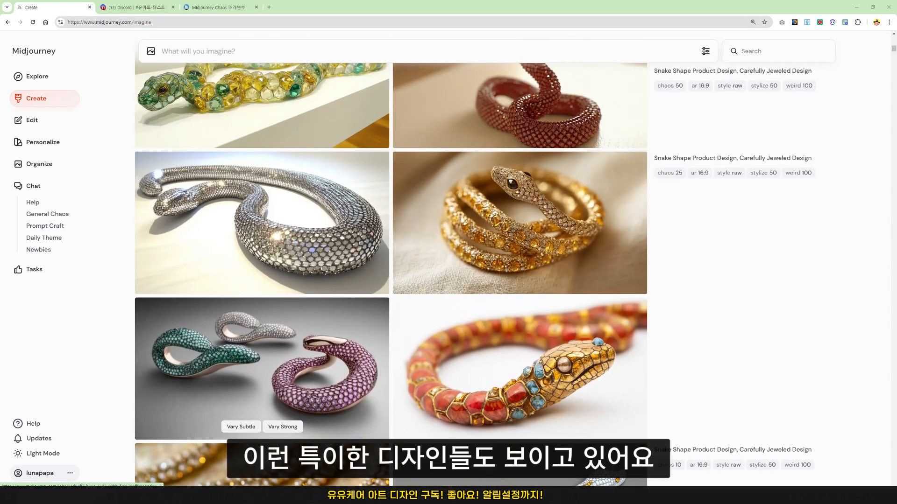
mouse_move(670, 172)
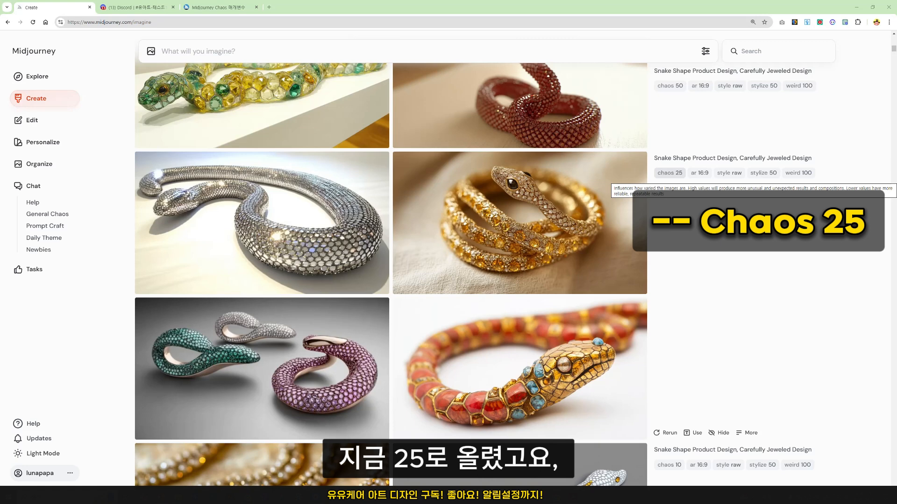
scroll(519, 327, up, 6)
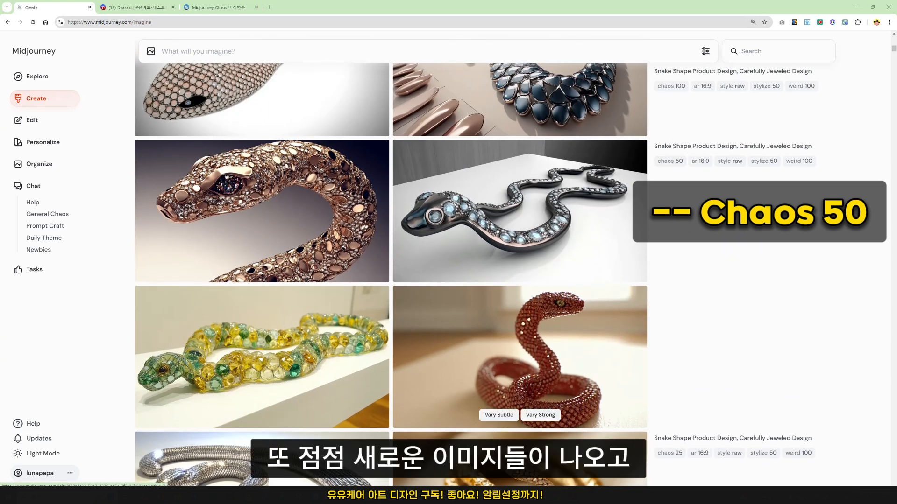
scroll(520, 336, up, 5)
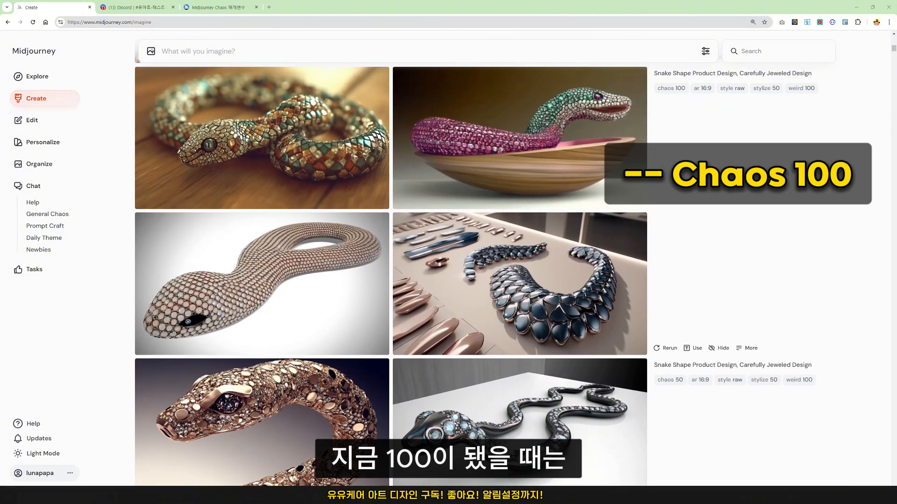
scroll(519, 336, up, 1)
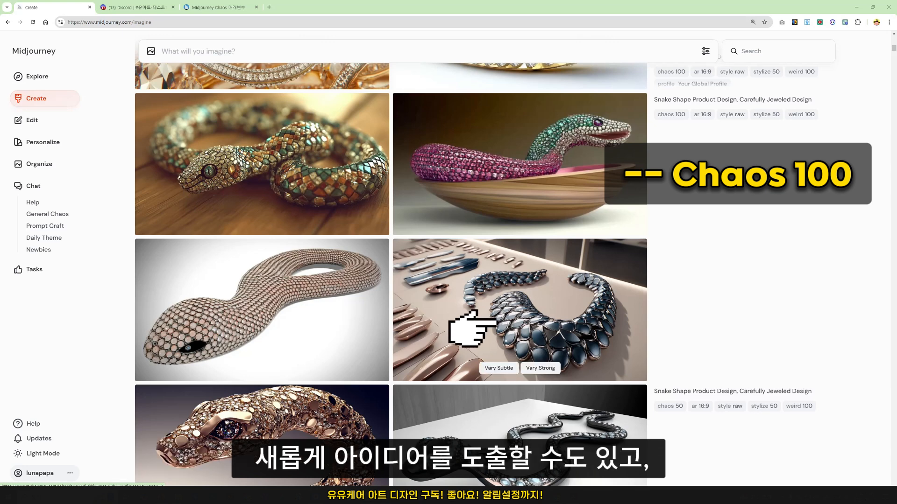
scroll(486, 327, up, 3)
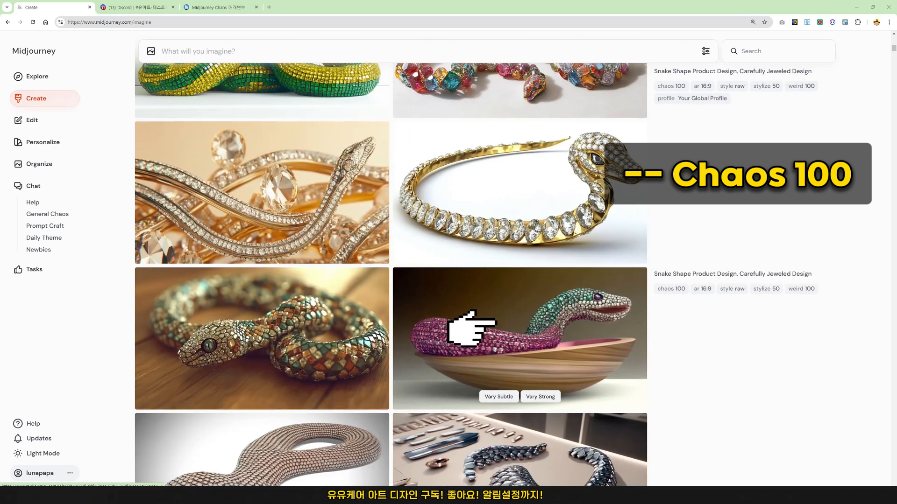
scroll(423, 151, up, 2)
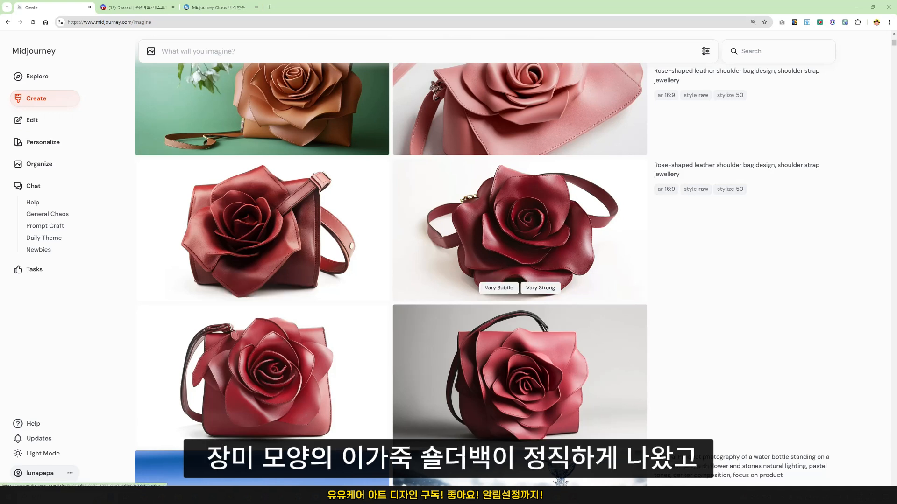
Step: Compare the rose-shaped leather shoulder bag sets generated without chaos and with chaos 10, 25, 50 and 100 at stylize 50
scroll(520, 280, up, 7)
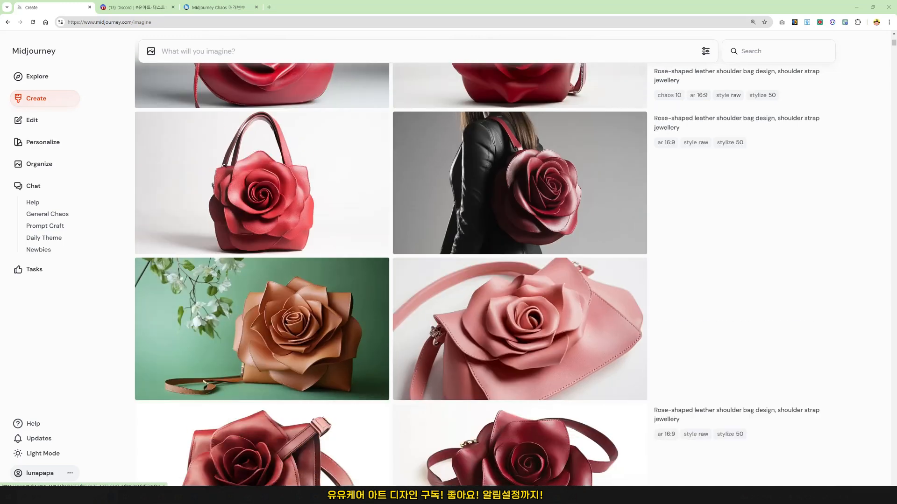
scroll(520, 280, up, 5)
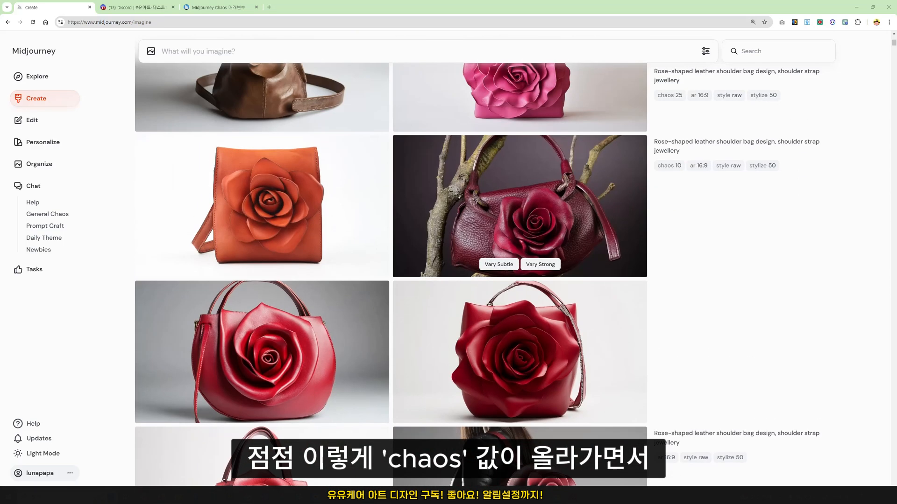
scroll(520, 281, up, 5)
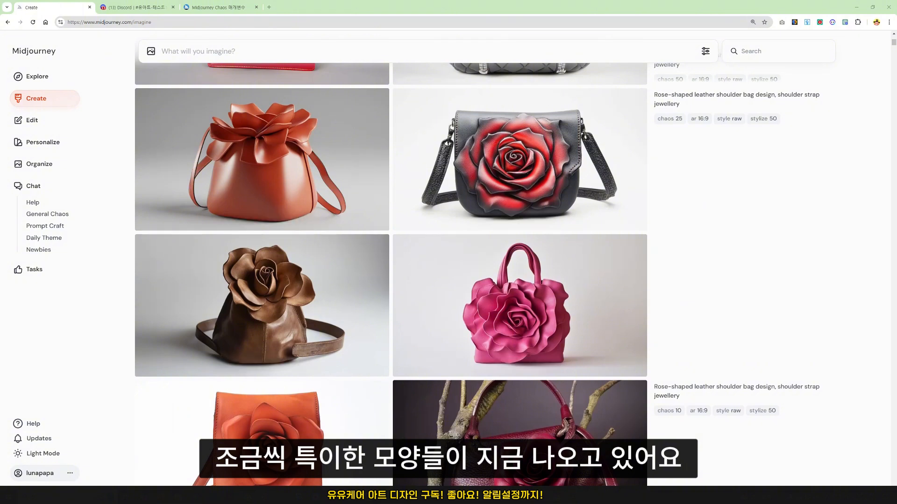
scroll(520, 303, up, 2)
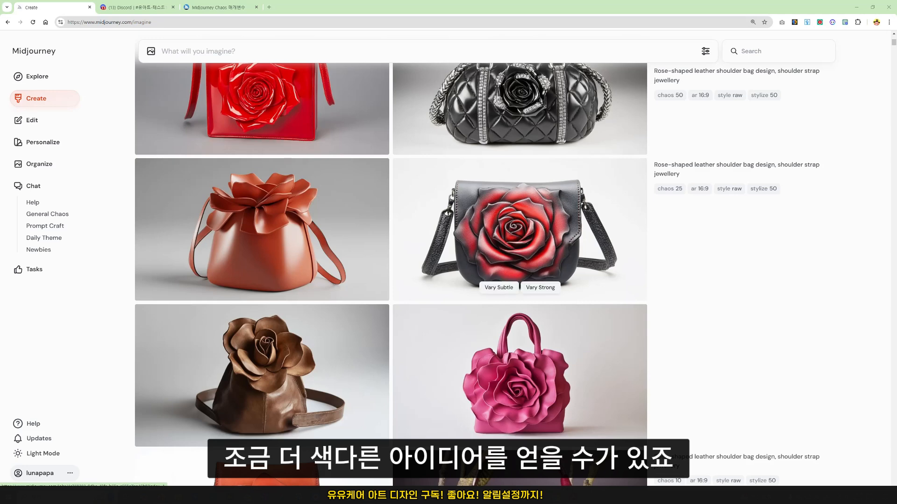
scroll(520, 298, up, 10)
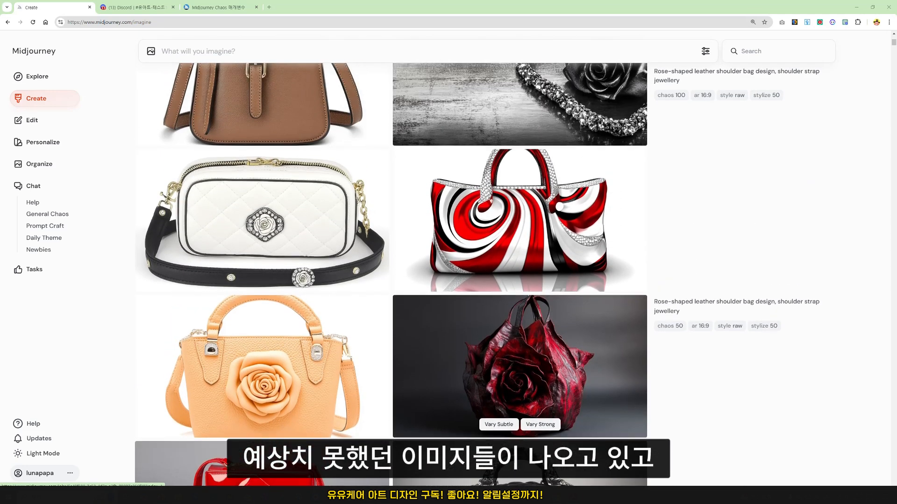
scroll(519, 327, up, 2)
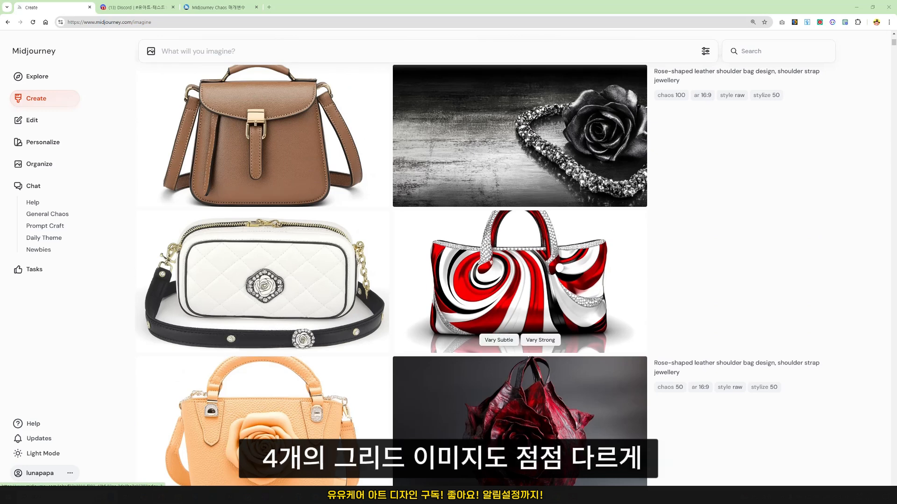
scroll(520, 299, up, 2)
scroll(520, 298, up, 7)
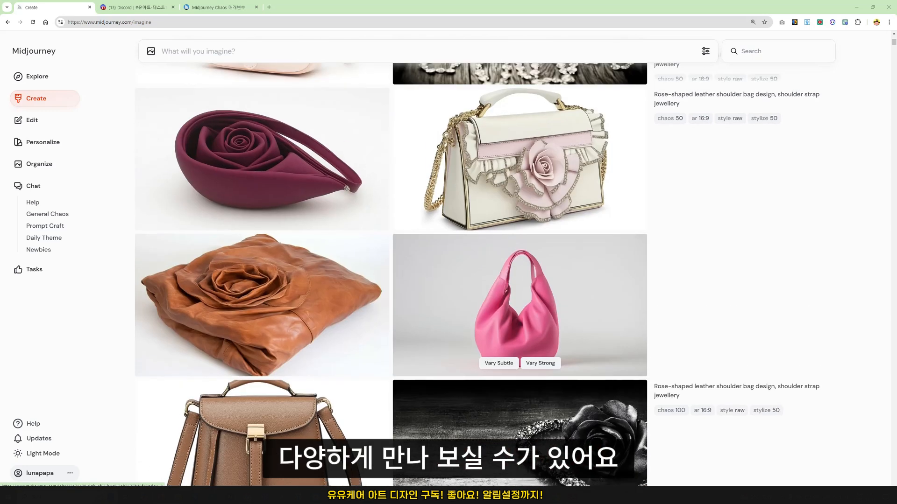
scroll(518, 196, up, 10)
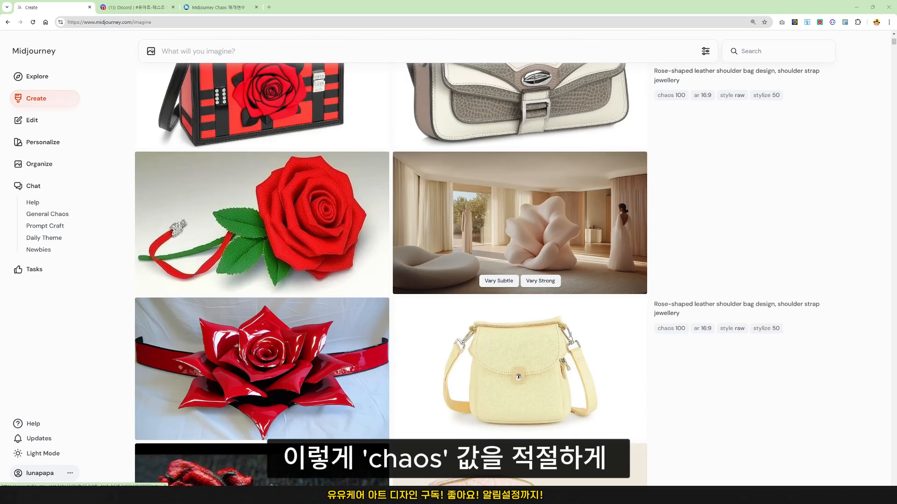
scroll(519, 225, up, 2)
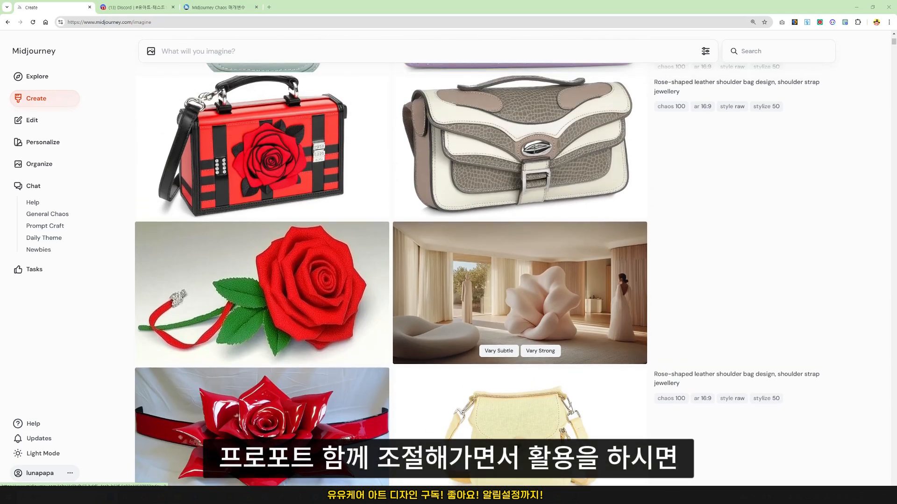
scroll(518, 289, up, 2)
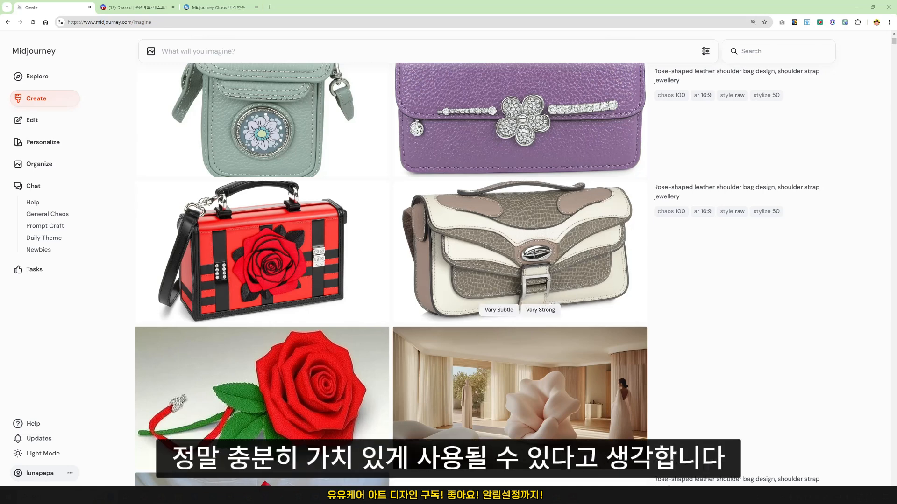
scroll(518, 252, up, 10)
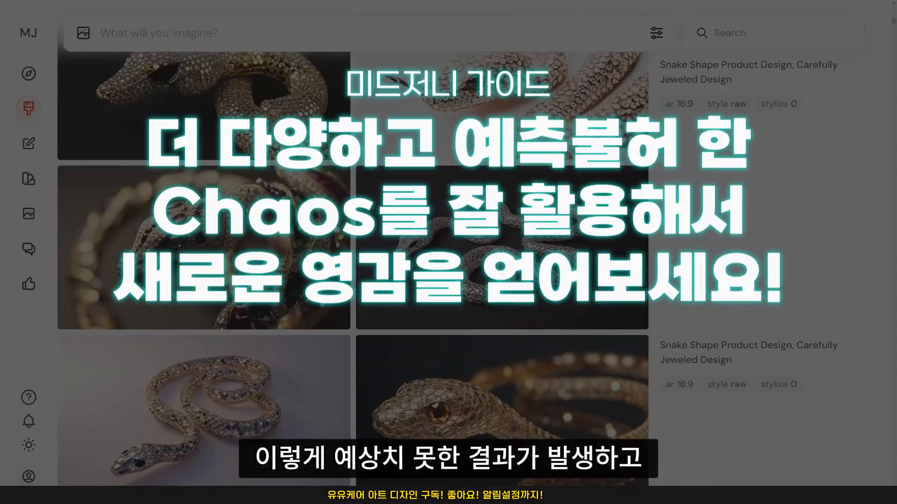
Step: Compare the jeweled snake product designs at stylize 0, from the set without chaos through chaos 10, 25, 50 and 100
scroll(518, 318, up, 10)
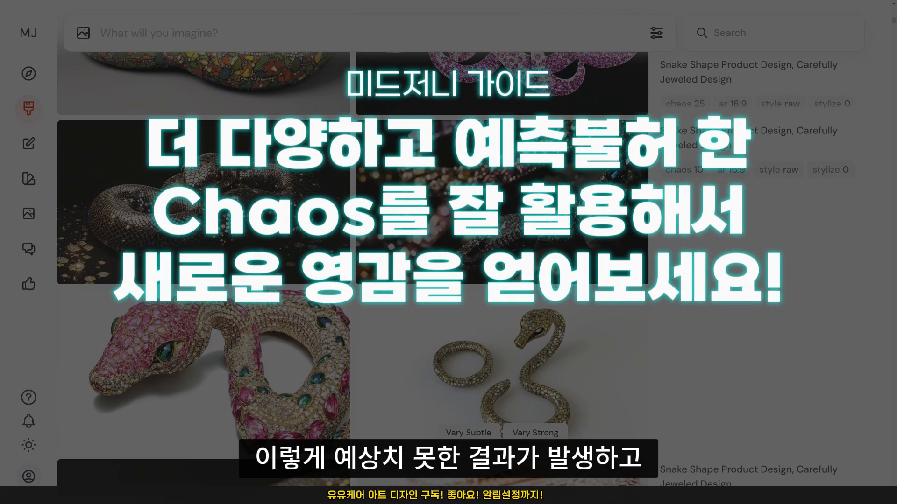
scroll(502, 303, up, 8)
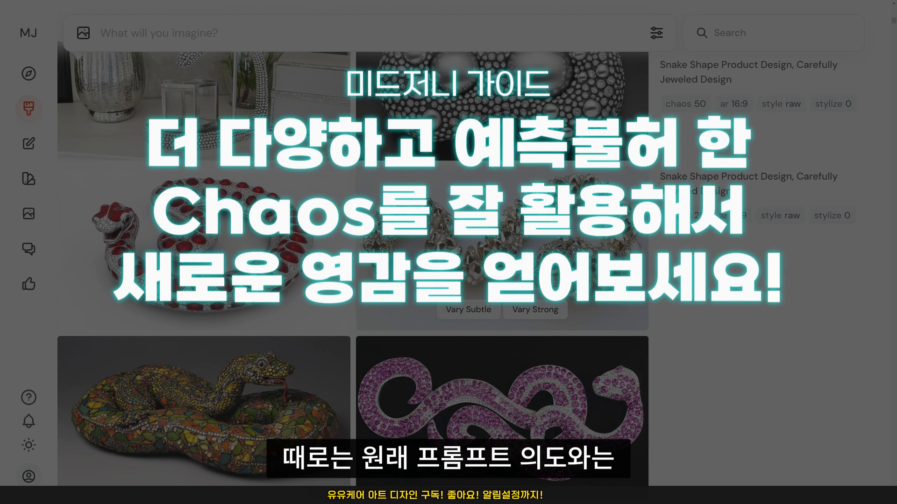
click(502, 271)
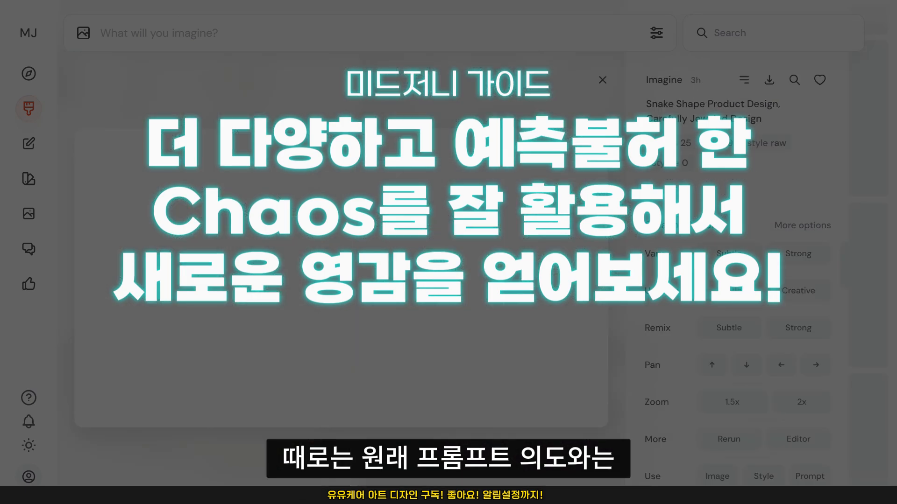
key(Escape)
scroll(502, 220, up, 13)
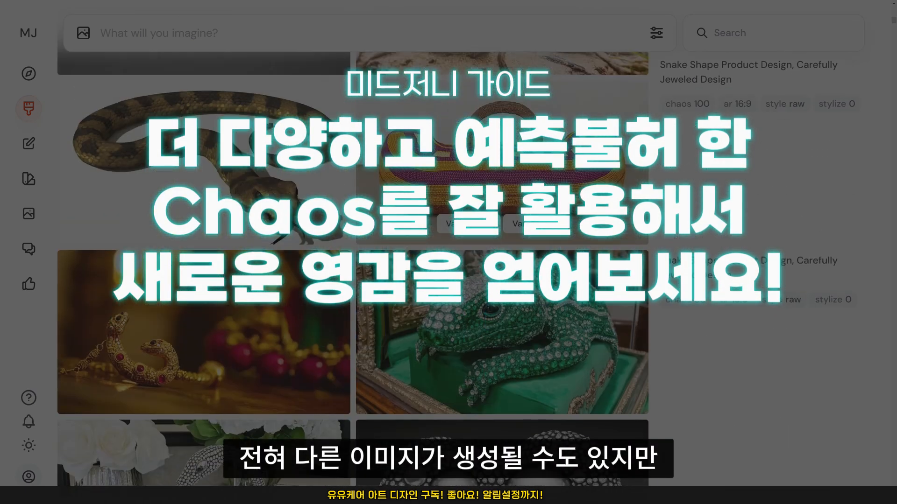
scroll(502, 219, up, 1)
scroll(502, 220, up, 3)
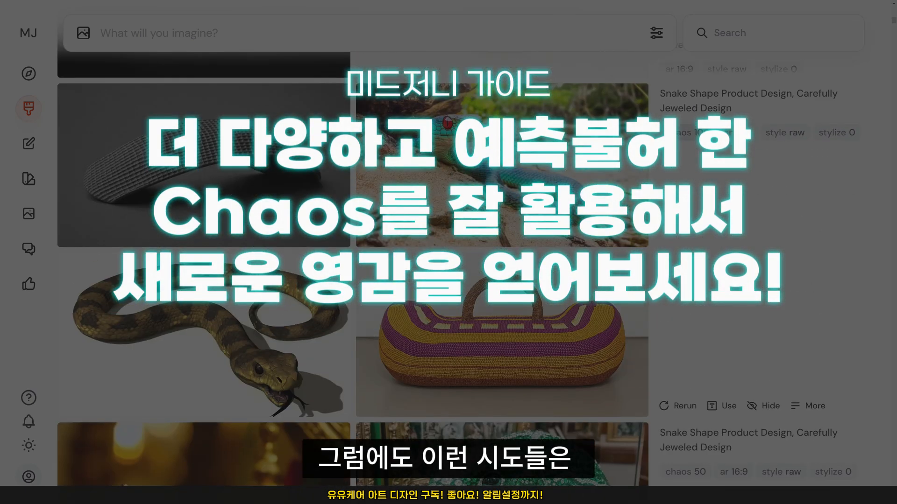
scroll(502, 219, up, 2)
scroll(502, 220, up, 4)
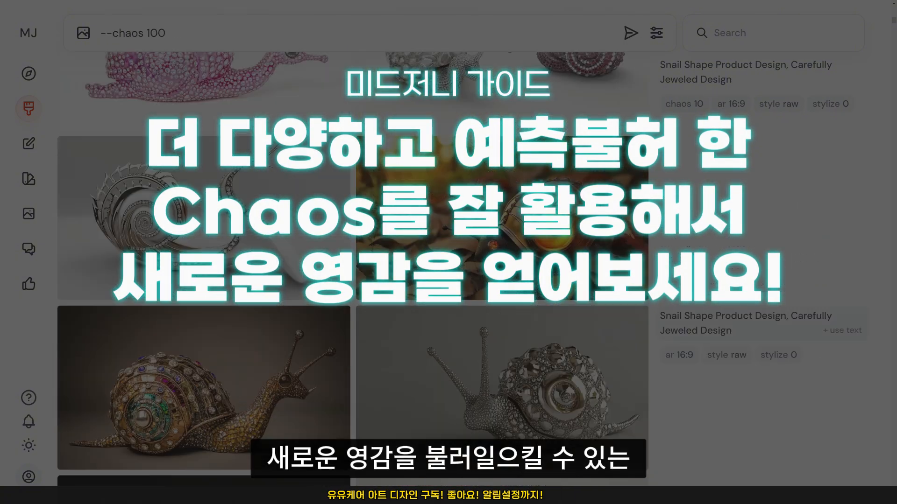
scroll(502, 219, up, 8)
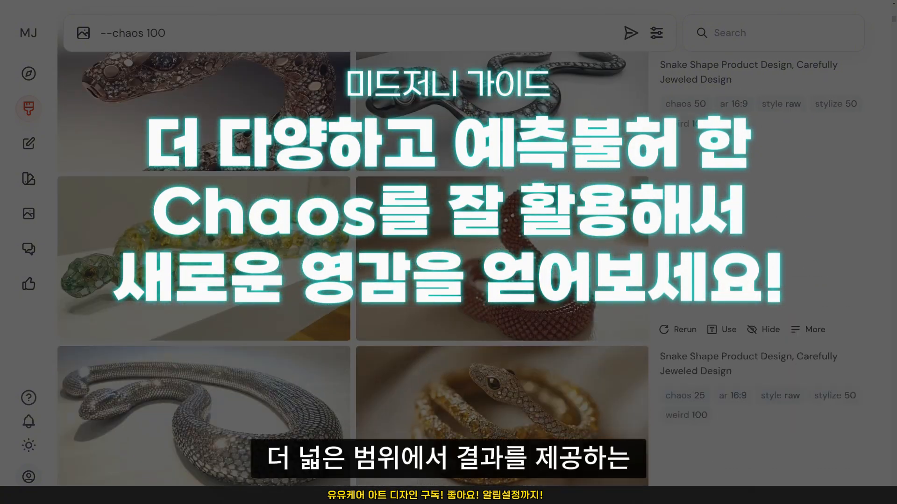
scroll(502, 220, up, 1)
scroll(502, 220, down, 4)
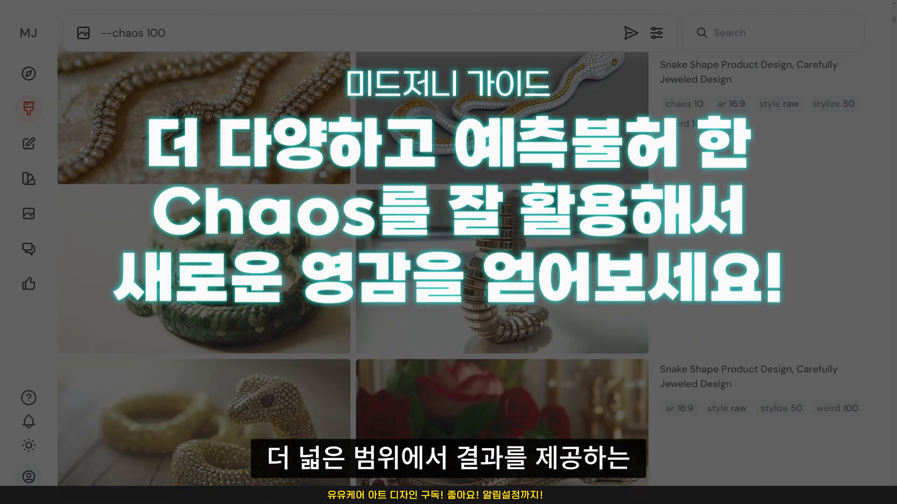
scroll(502, 220, up, 10)
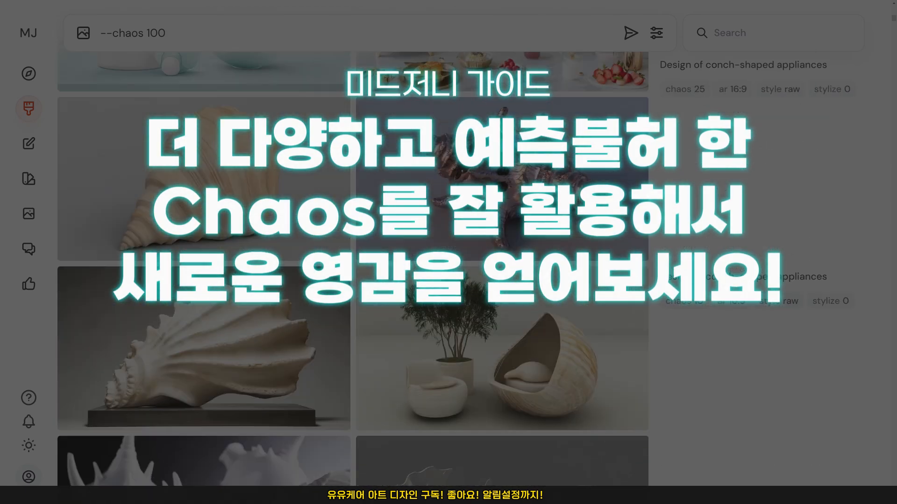
scroll(502, 219, up, 5)
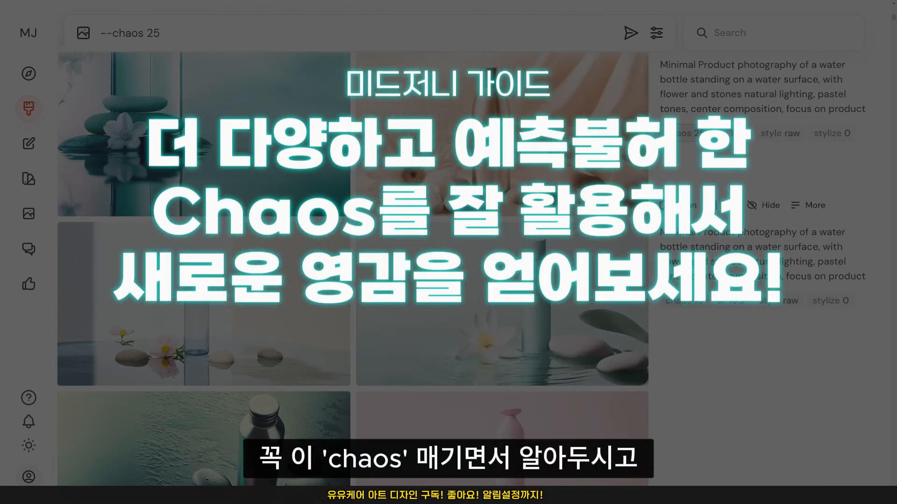
scroll(502, 220, up, 5)
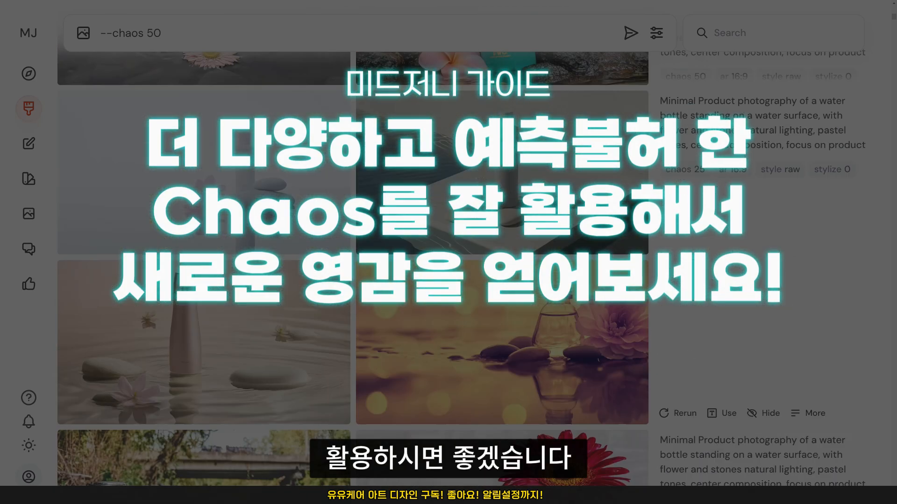
scroll(502, 219, up, 15)
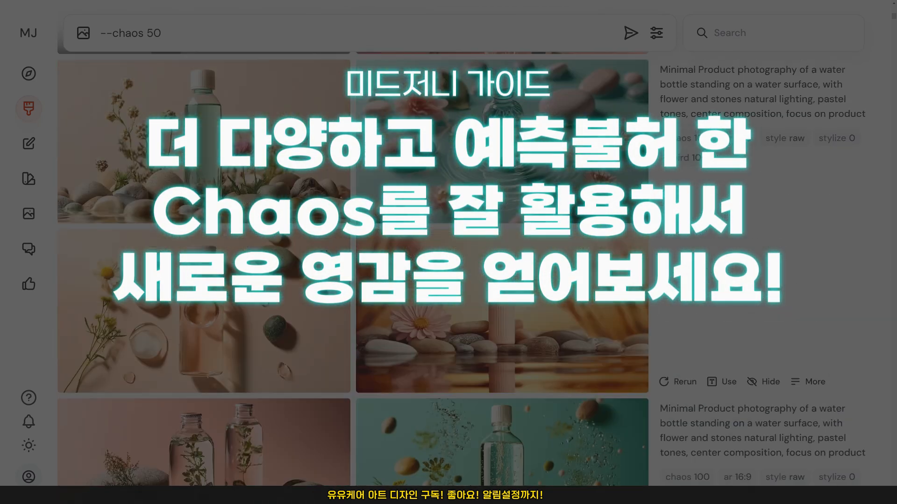
scroll(502, 219, up, 10)
scroll(502, 219, up, 8)
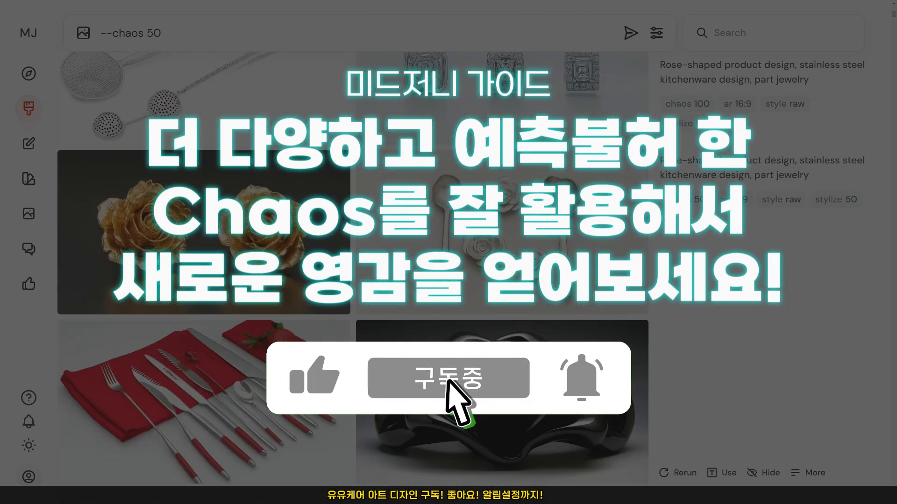
scroll(502, 219, up, 20)
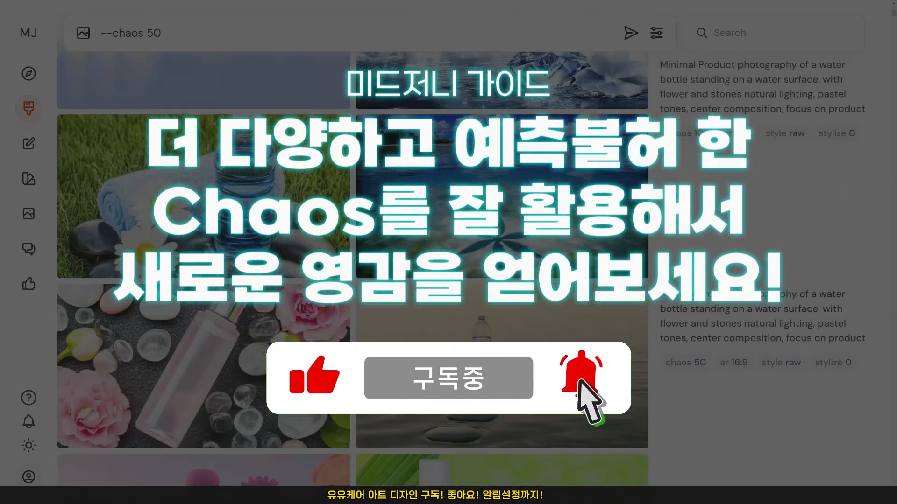
scroll(502, 220, up, 20)
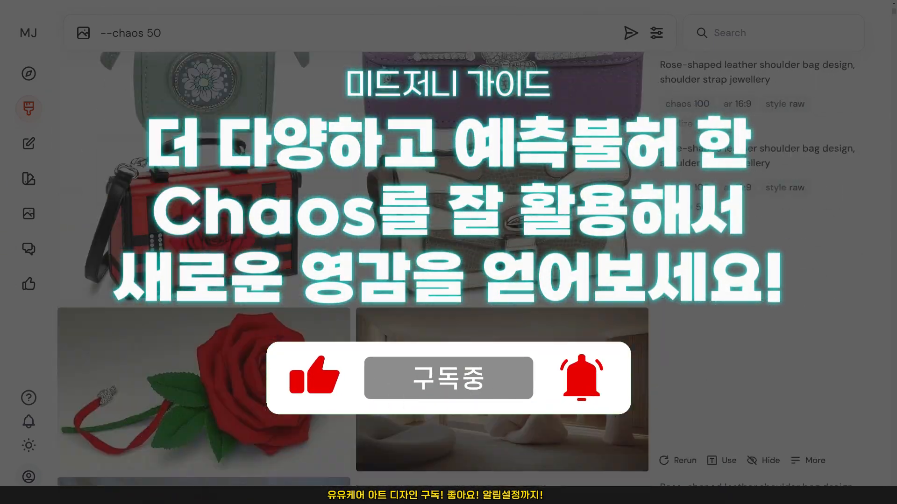
scroll(502, 219, up, 8)
scroll(502, 219, up, 20)
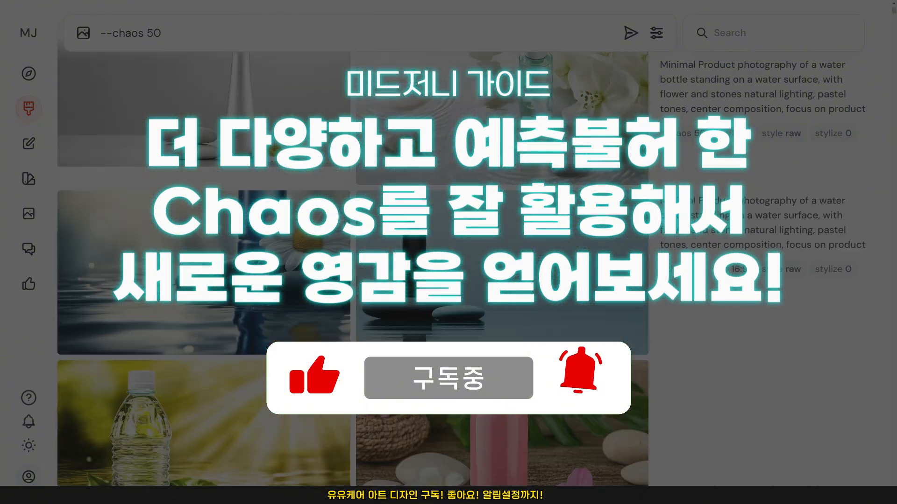